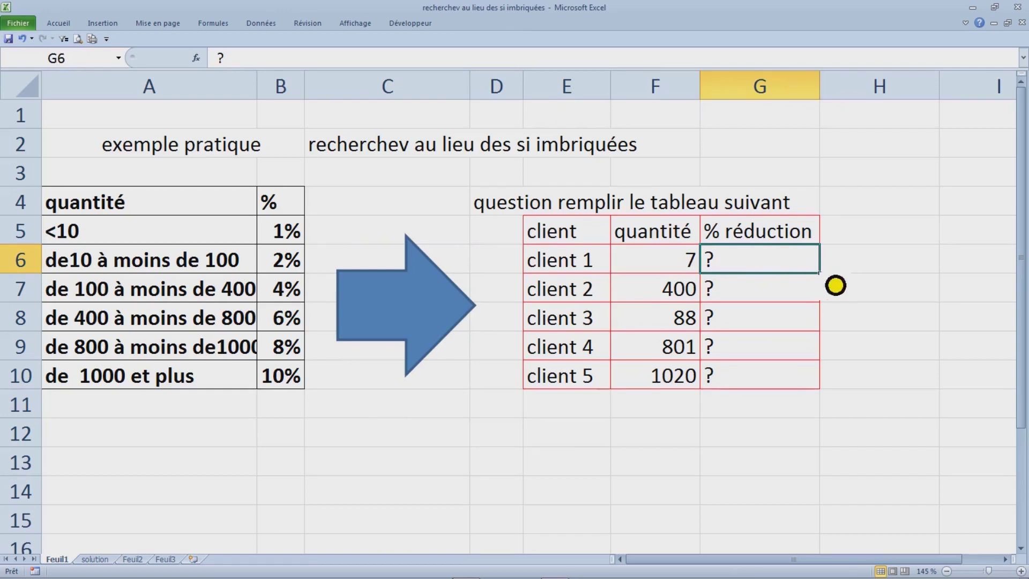
Enter 1% as the reduction for client 1 and 4% for client 2 as fixed values
text(1)
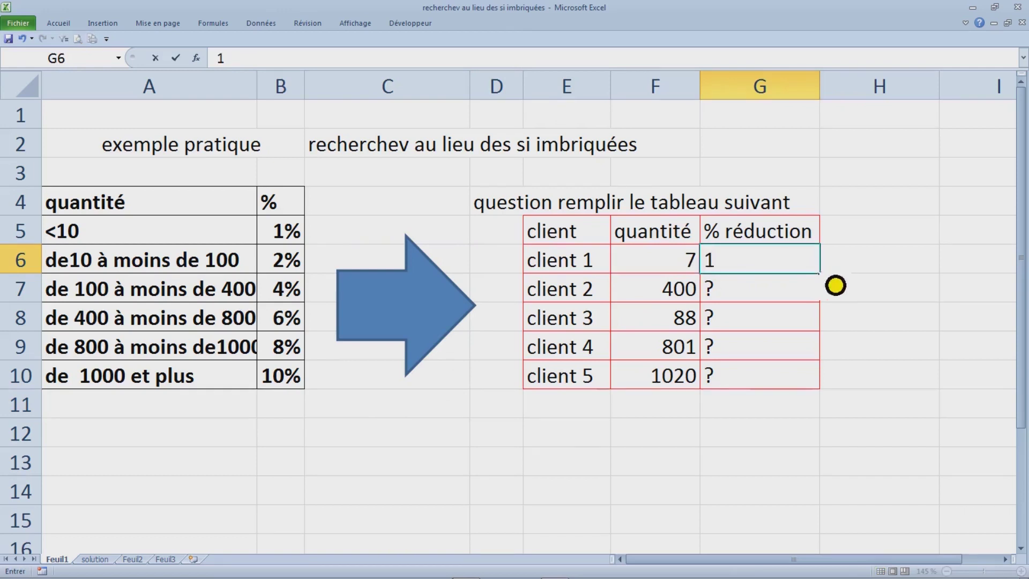
text(%)
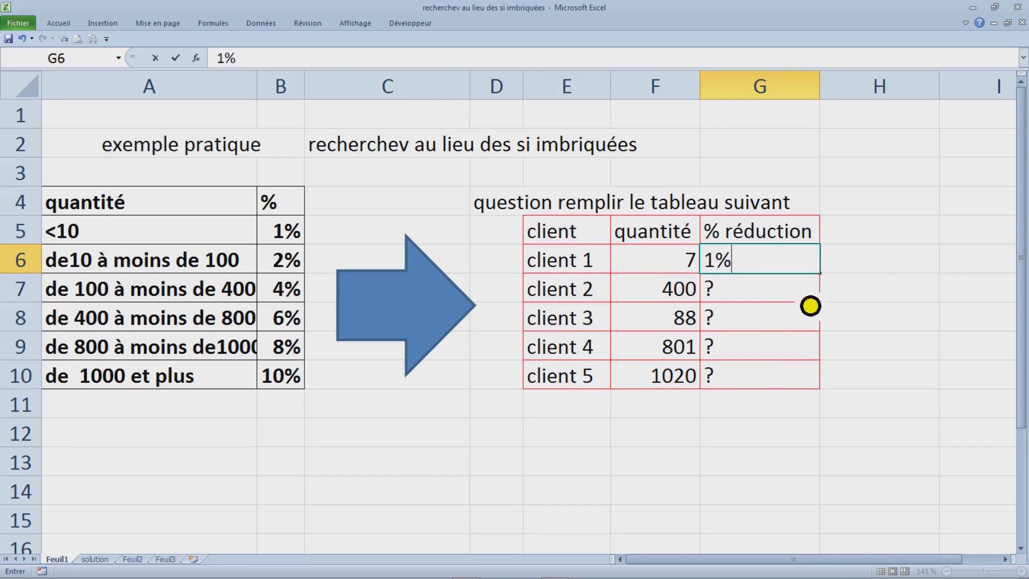
key(Return)
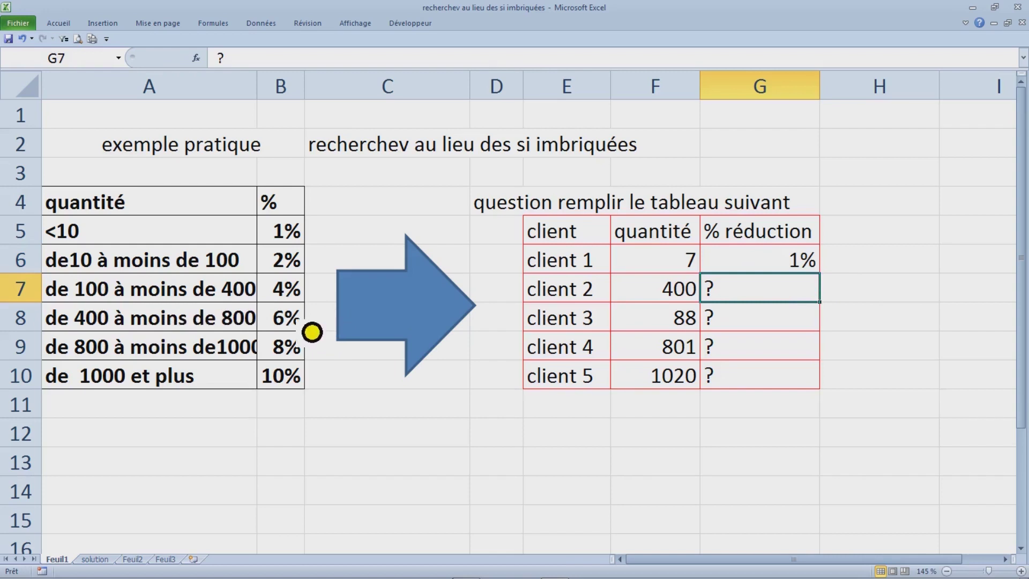
drag(292, 329, 161, 330)
click(776, 301)
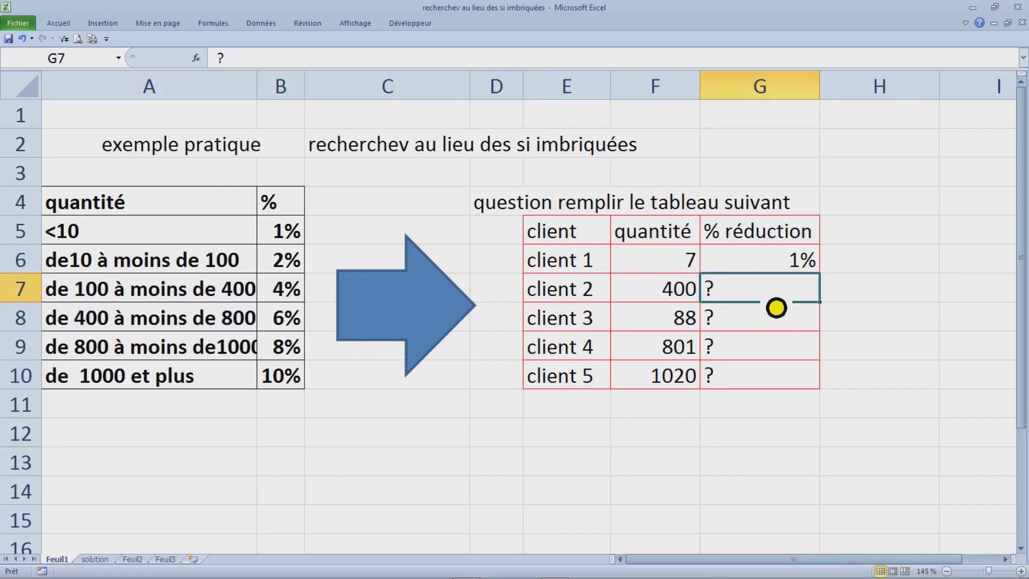
text(4)
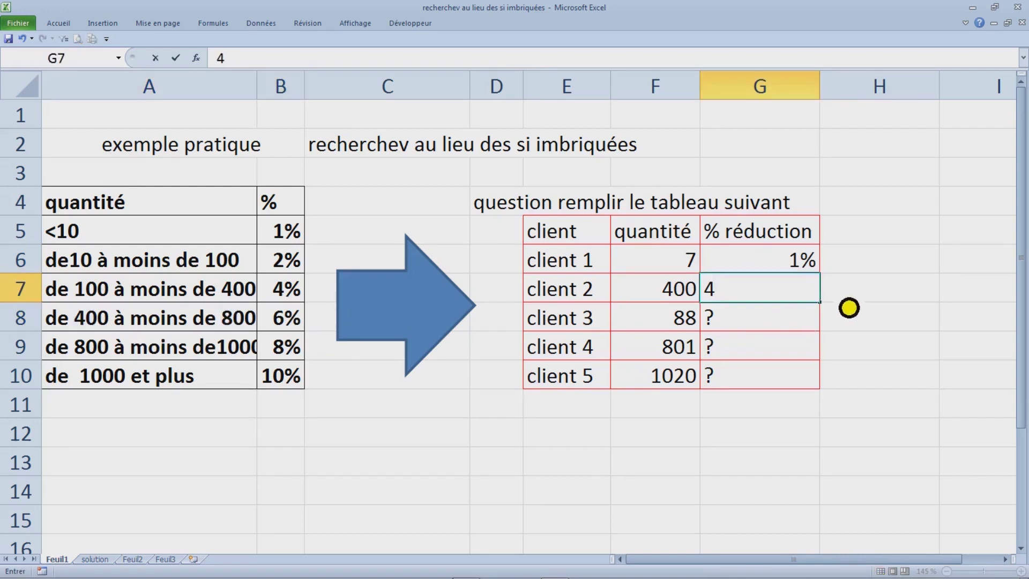
text(%)
click(868, 342)
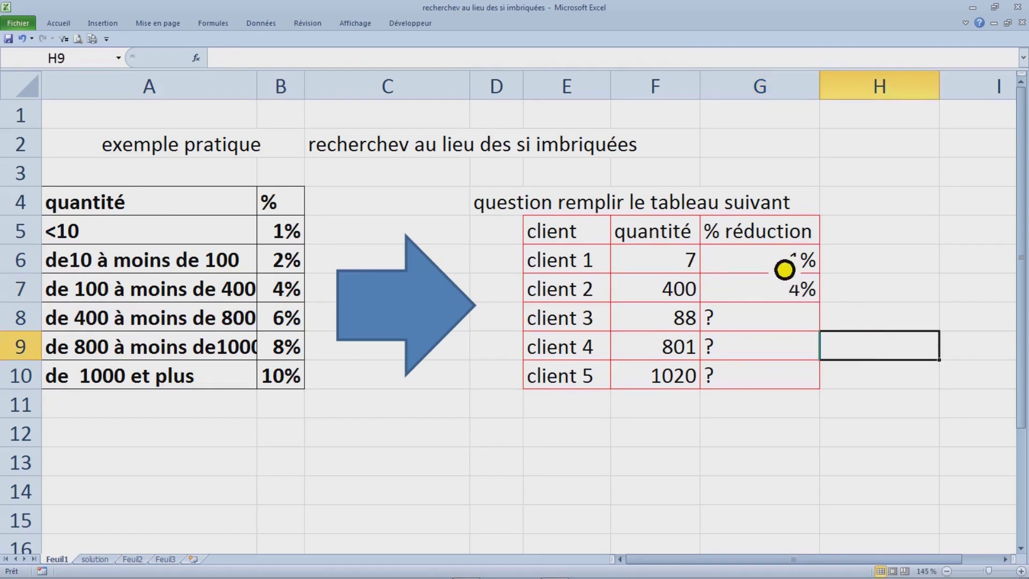
Undo the reduction percentages entered for client 1 and client 2
key(ctrl+z)
key(ctrl+z)
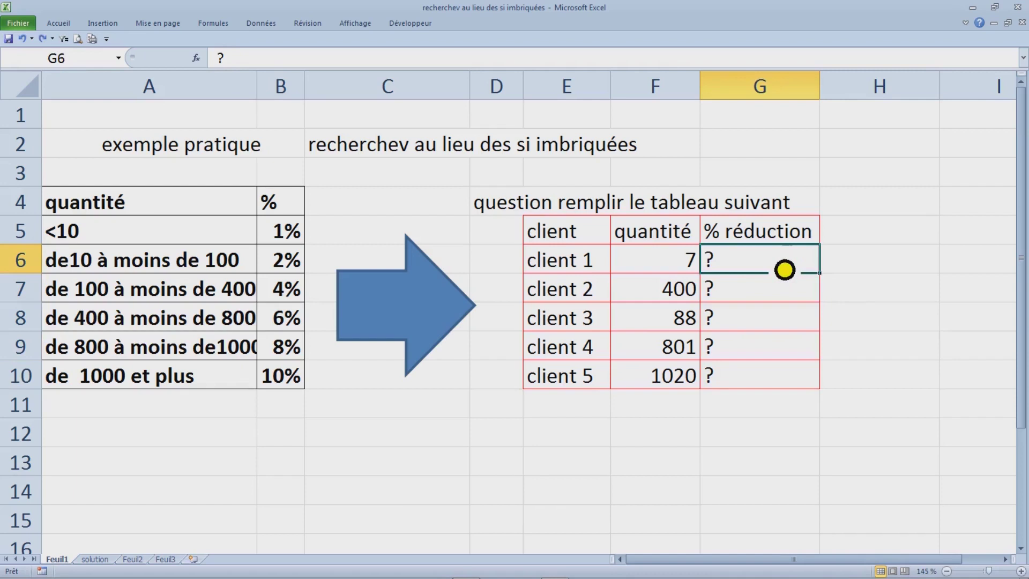
drag(819, 85, 818, 86)
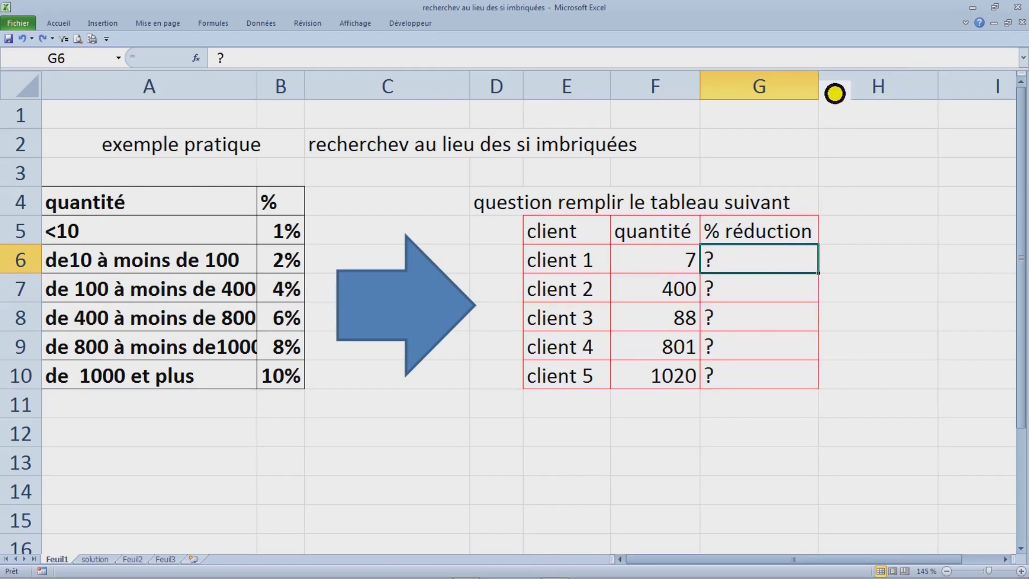
Add the note "on veut des formules" in cell H6 beside the client 1 row
click(851, 272)
text(on)
click(790, 352)
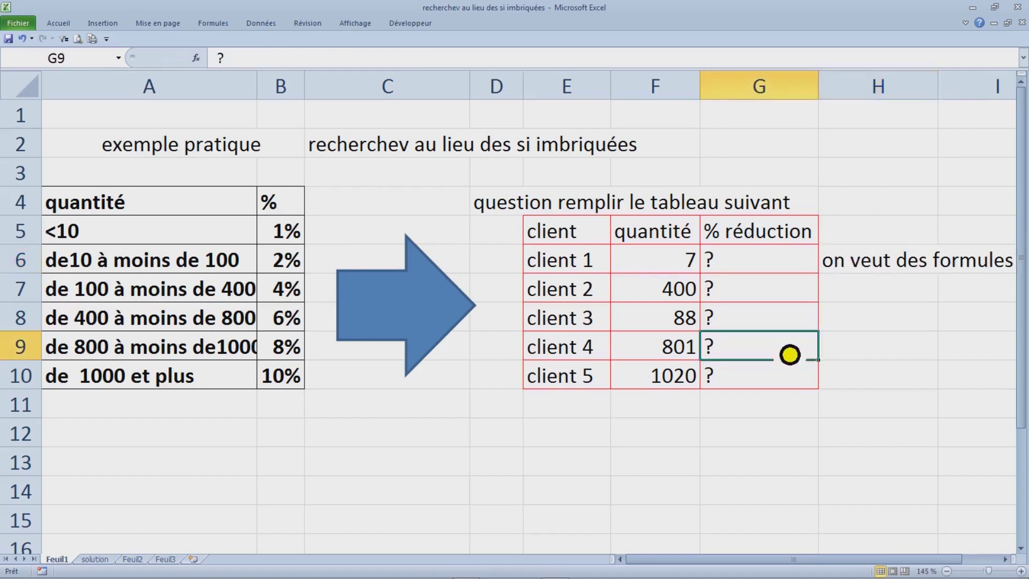
Examine the quantity brackets and their percentages in A5:B10 at a larger view
scroll(790, 353, down, 1)
click(779, 241)
scroll(428, 303, up, 2)
click(316, 421)
key(ctrl+Home)
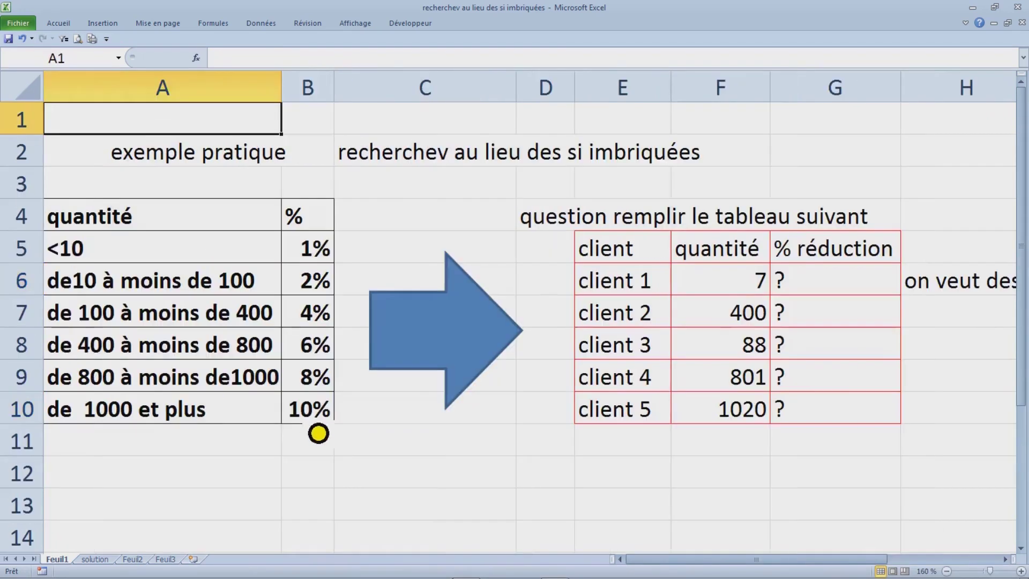
drag(101, 252, 307, 396)
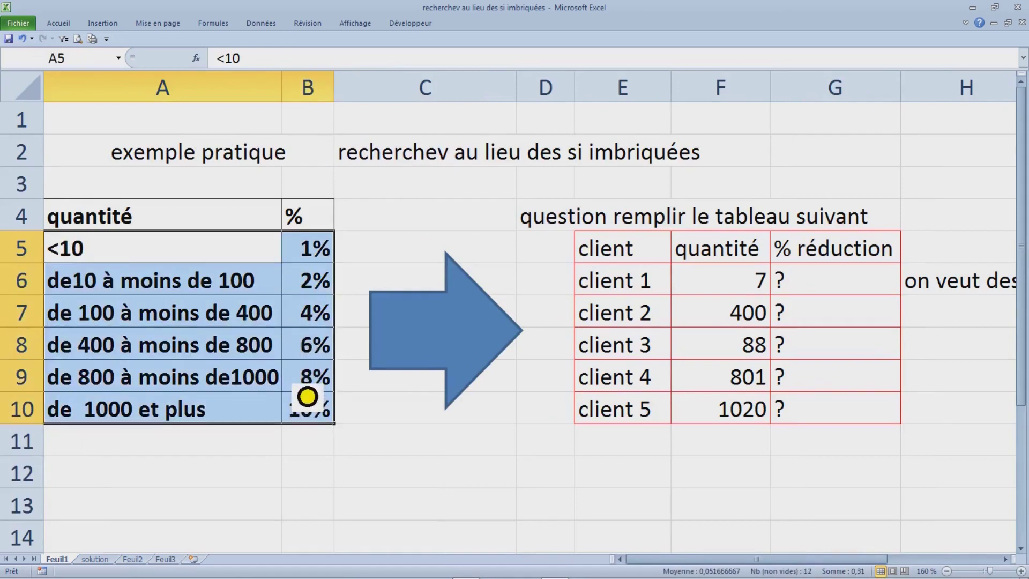
On the solution sheet, enlarge the text of the three solution steps in A15:E18 to font size 24
click(103, 559)
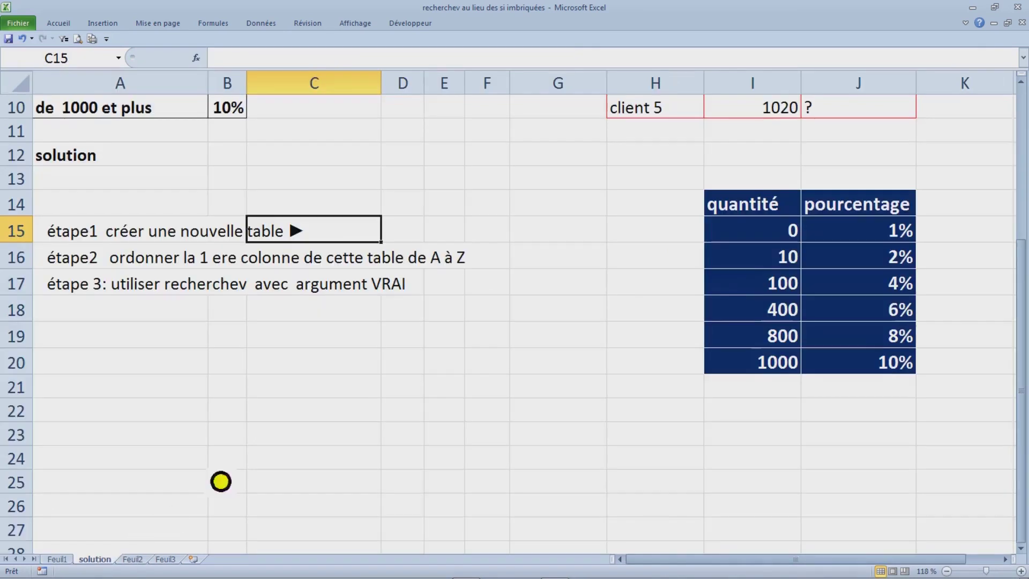
scroll(367, 408, up, 1)
click(458, 306)
drag(76, 309, 472, 382)
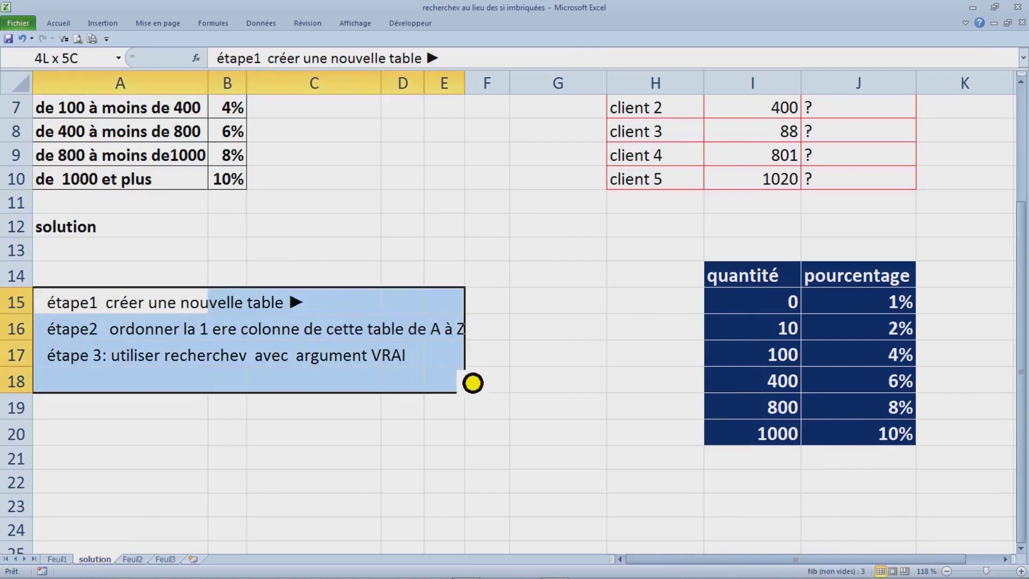
click(75, 24)
click(187, 60)
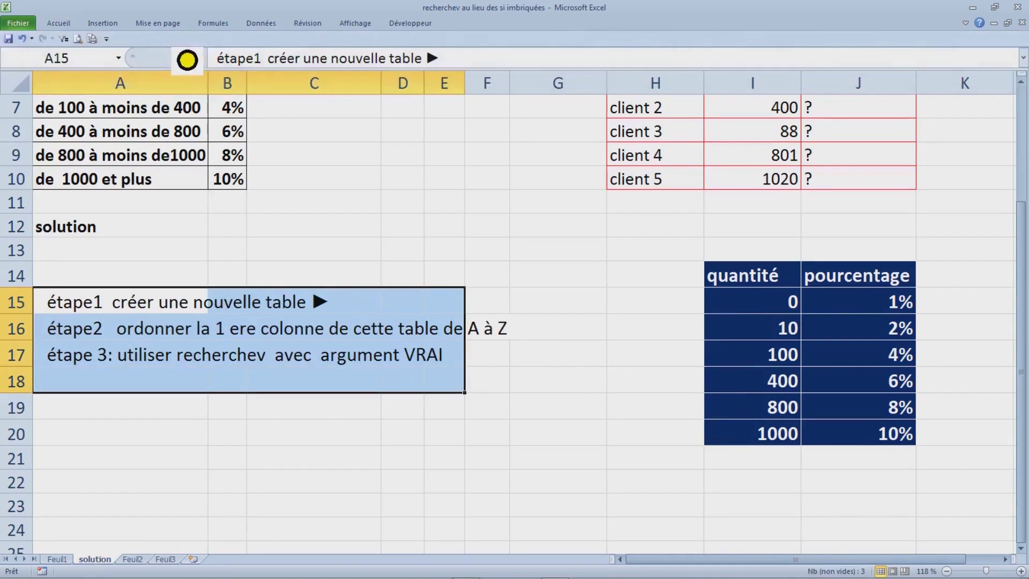
double_click(60, 24)
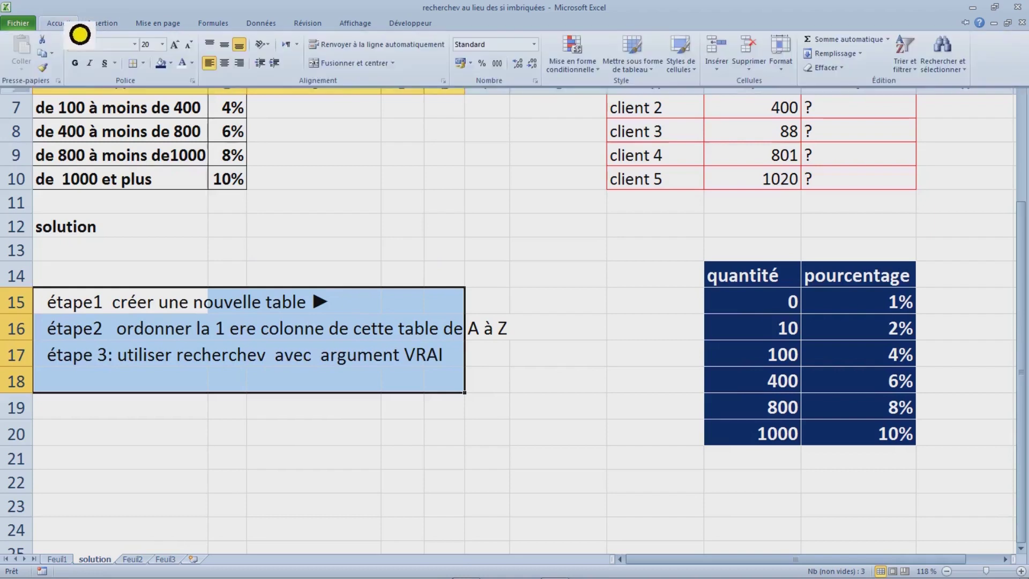
double_click(188, 60)
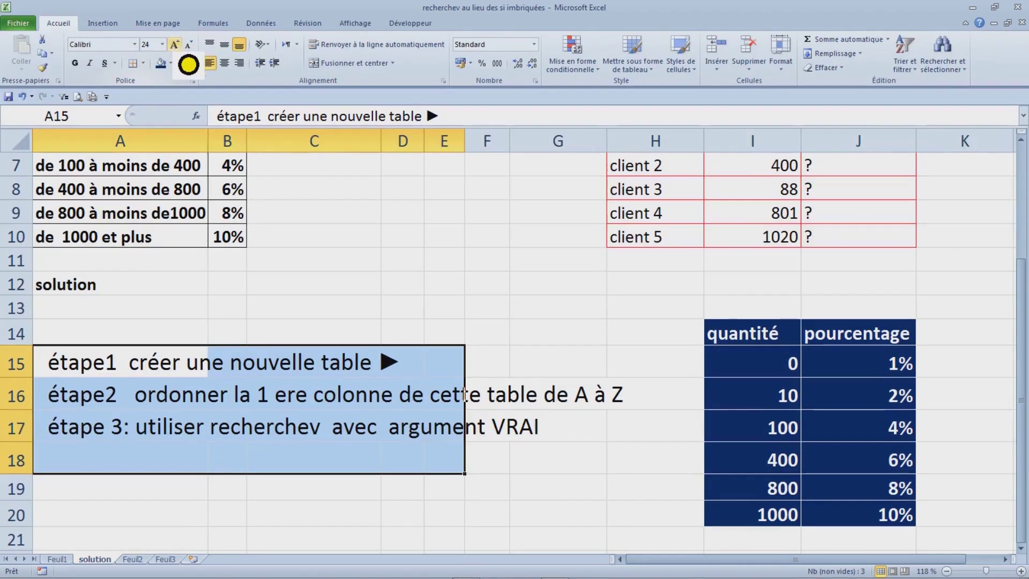
Examine the quantité and pourcentage columns of the new lookup table row by row, from the 0 and 10 thresholds down
click(557, 370)
click(743, 343)
click(859, 343)
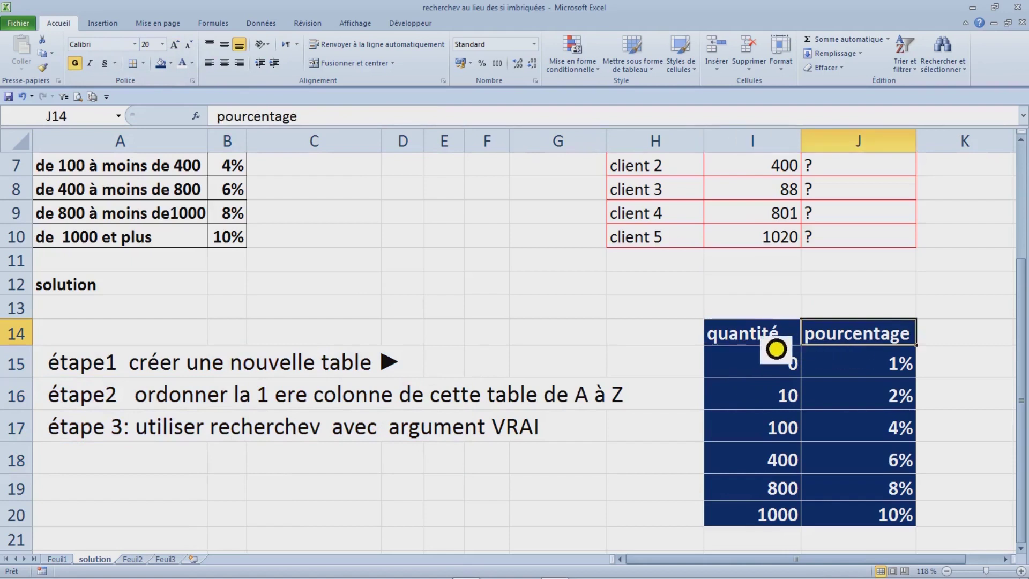
scroll(776, 349, up, 1)
drag(799, 443, 771, 435)
click(782, 477)
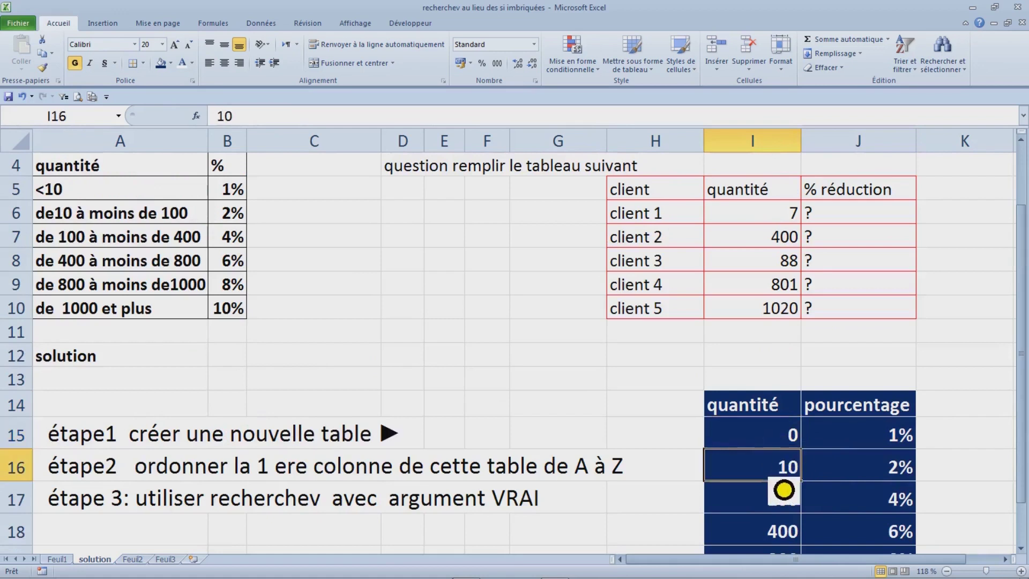
click(890, 461)
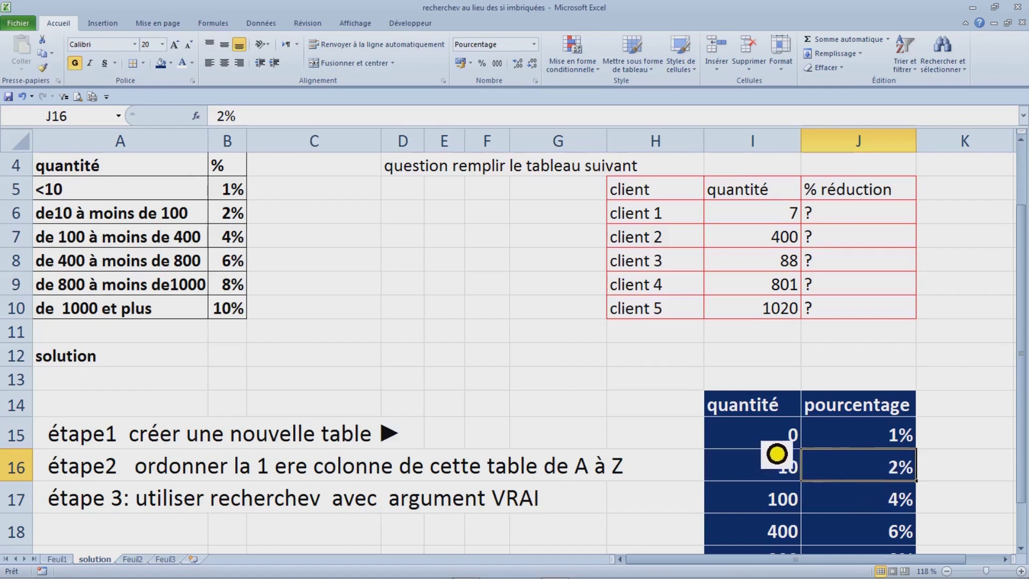
drag(772, 443, 779, 474)
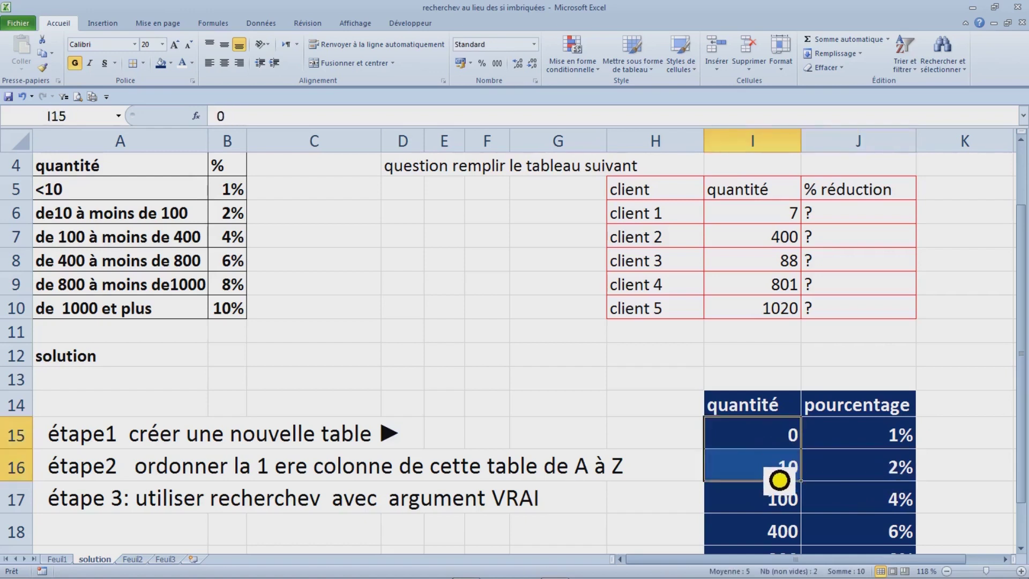
click(894, 447)
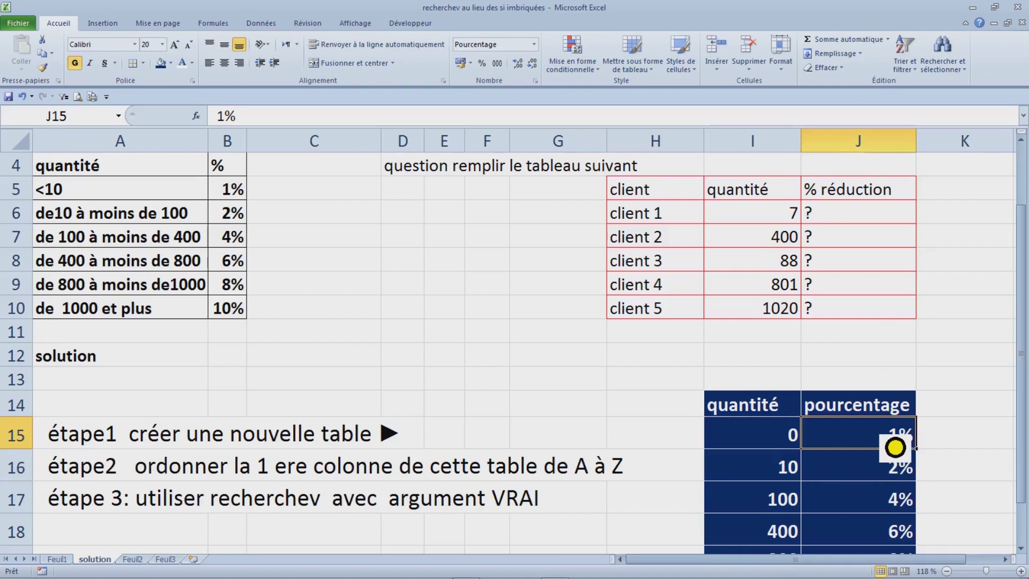
drag(789, 441, 790, 477)
click(882, 438)
scroll(864, 464, down, 1)
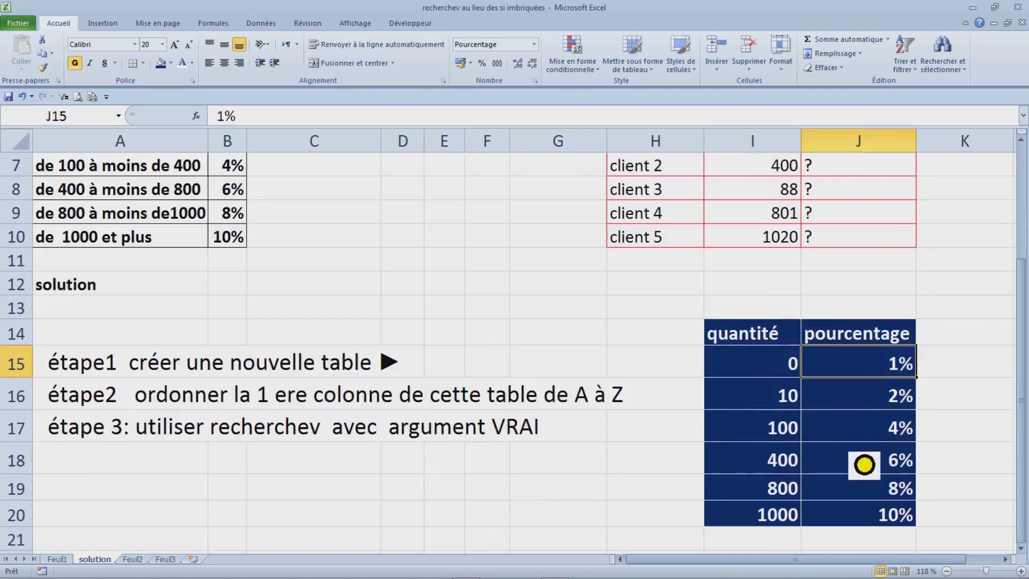
drag(783, 408, 779, 449)
click(895, 409)
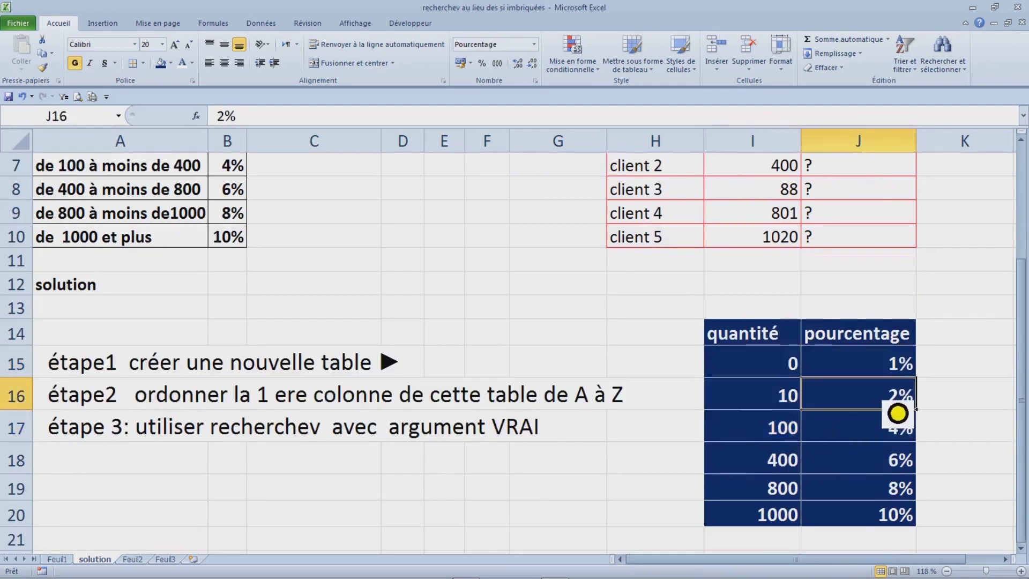
scroll(805, 462, down, 1)
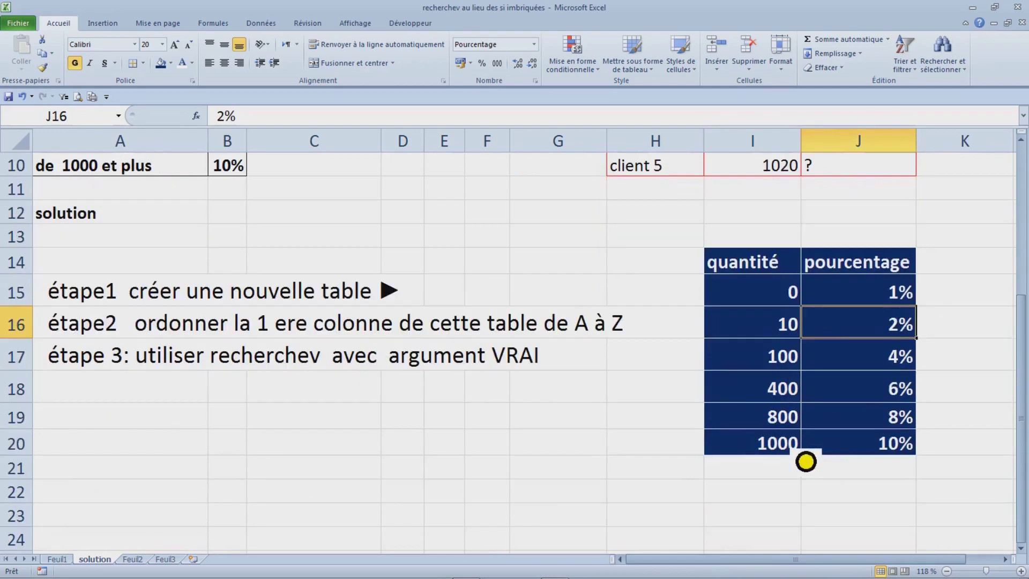
Compare the whole lookup table I14:J20 with the original quantity brackets in A5:B10
scroll(805, 462, up, 1)
drag(774, 337, 876, 522)
scroll(828, 468, up, 1)
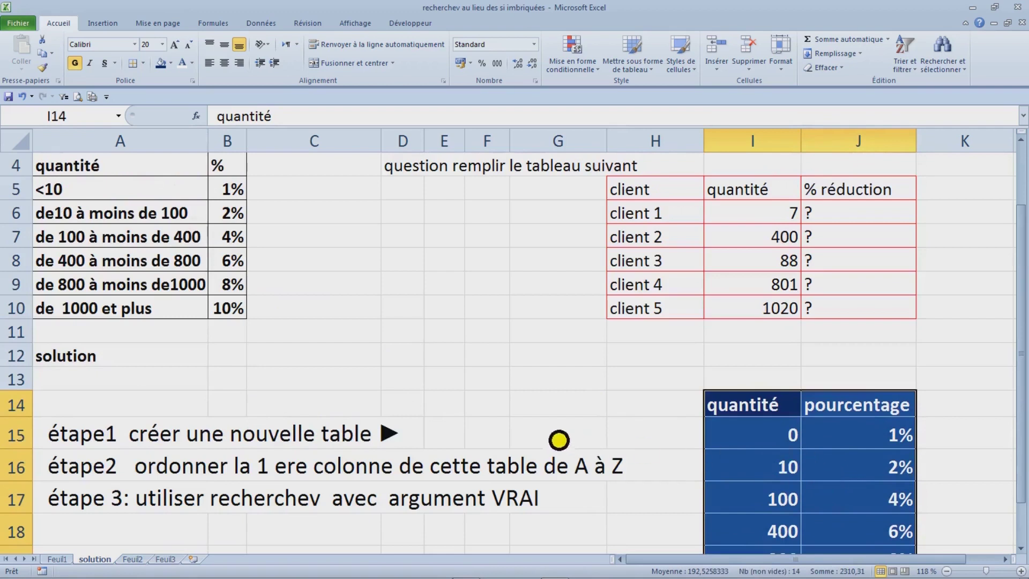
ctrl+scroll(583, 416, down, 1)
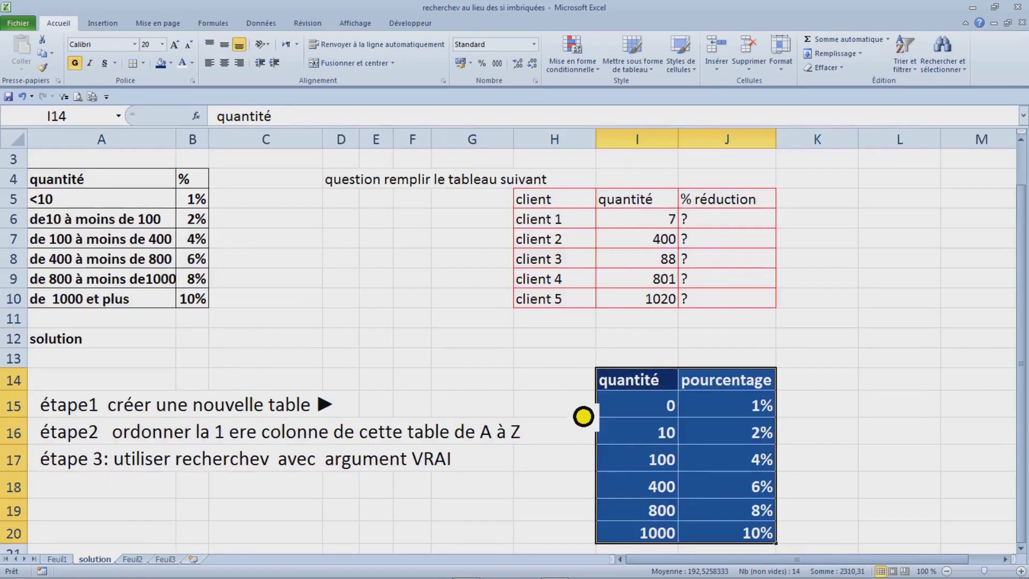
click(75, 223)
click(124, 301)
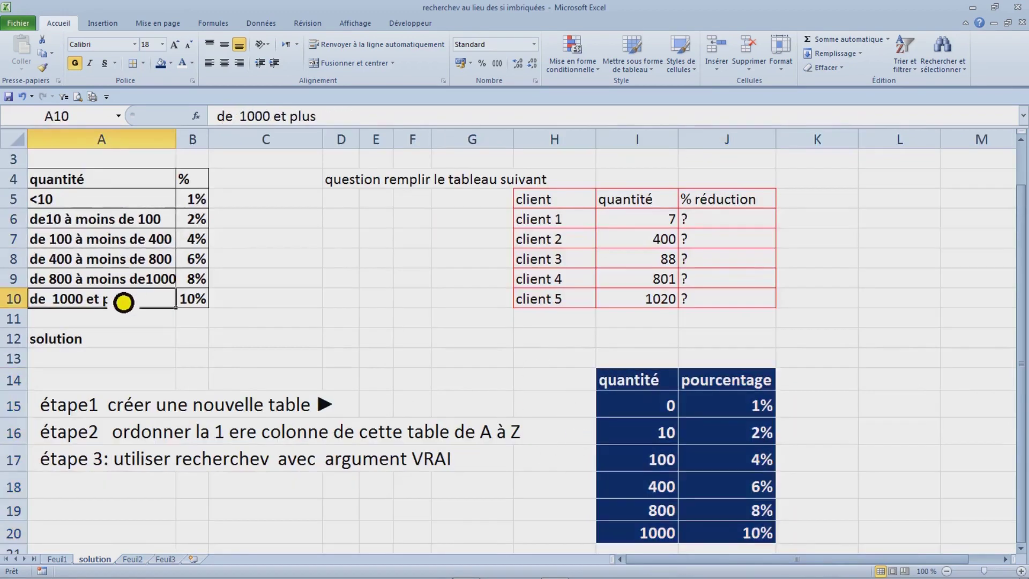
drag(102, 228, 210, 233)
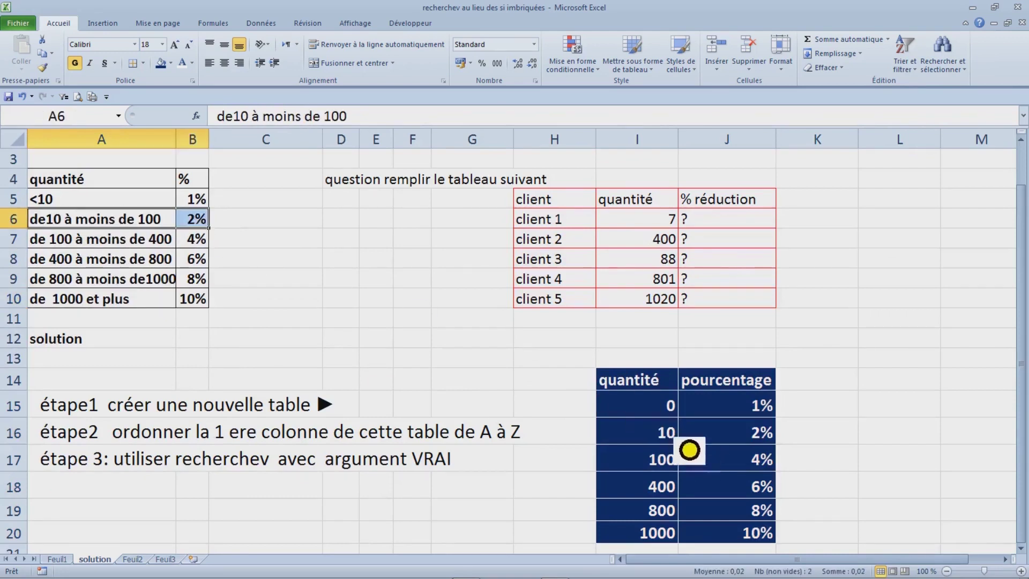
click(749, 435)
Start a custom sort of the lookup table data I15:J20, using quantité as the sort column
click(80, 440)
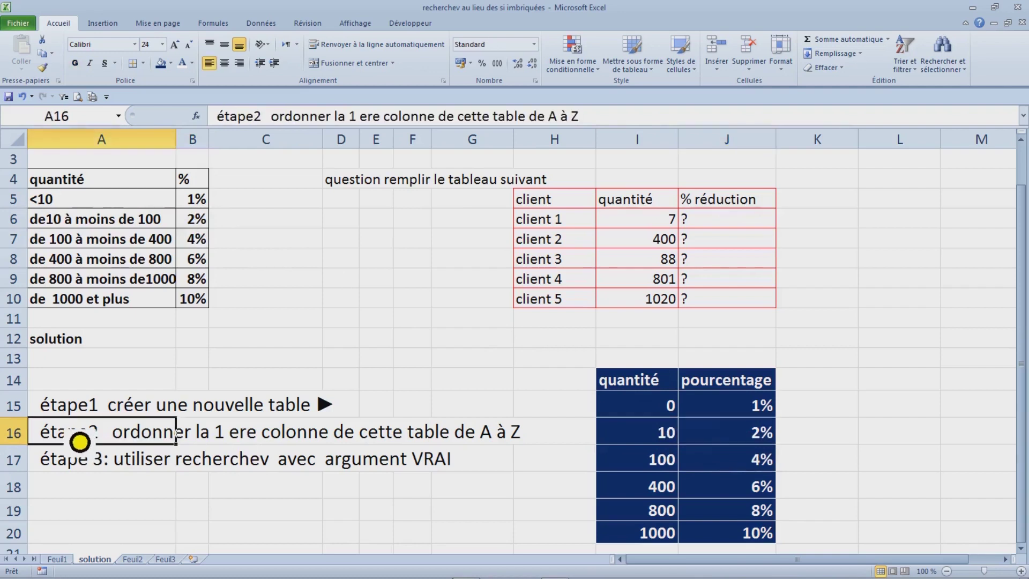
click(665, 414)
scroll(661, 415, down, 1)
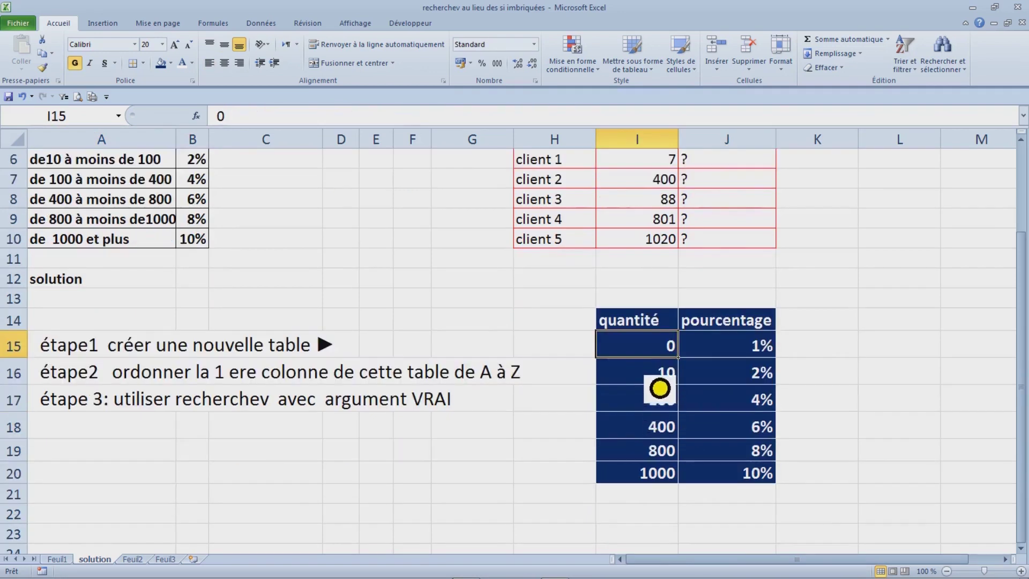
drag(664, 352, 747, 479)
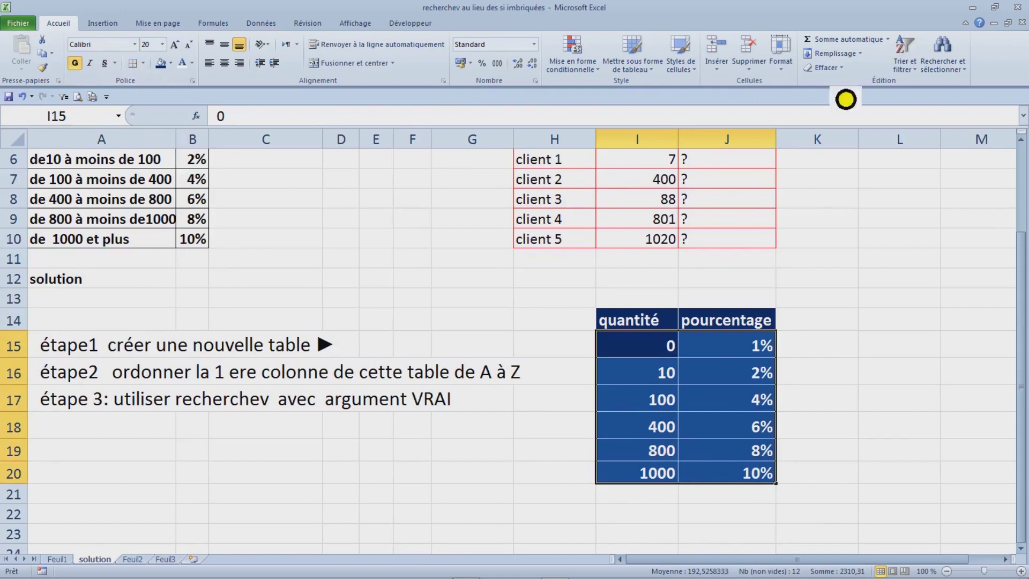
click(911, 68)
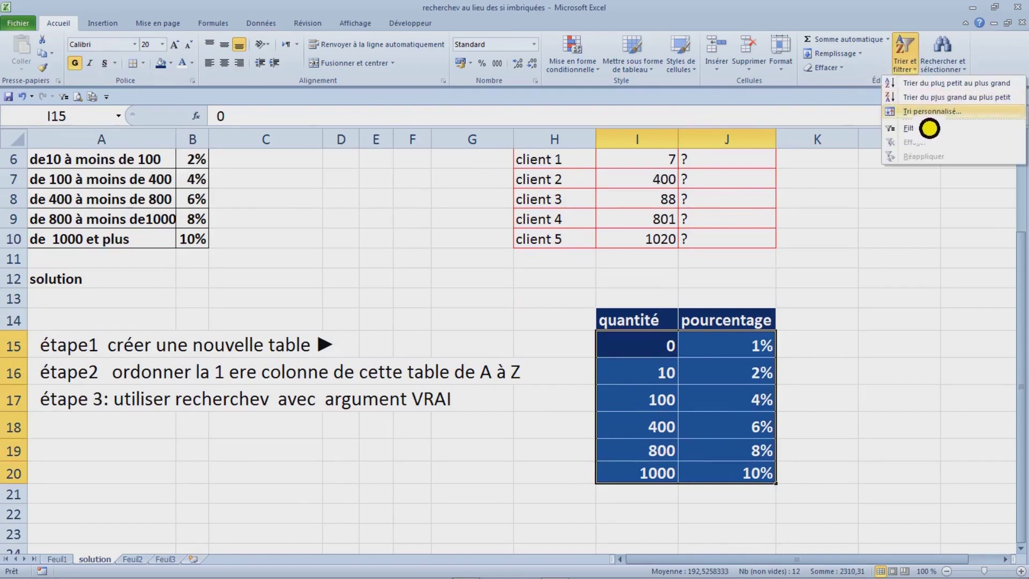
click(930, 113)
drag(344, 213, 423, 213)
click(289, 263)
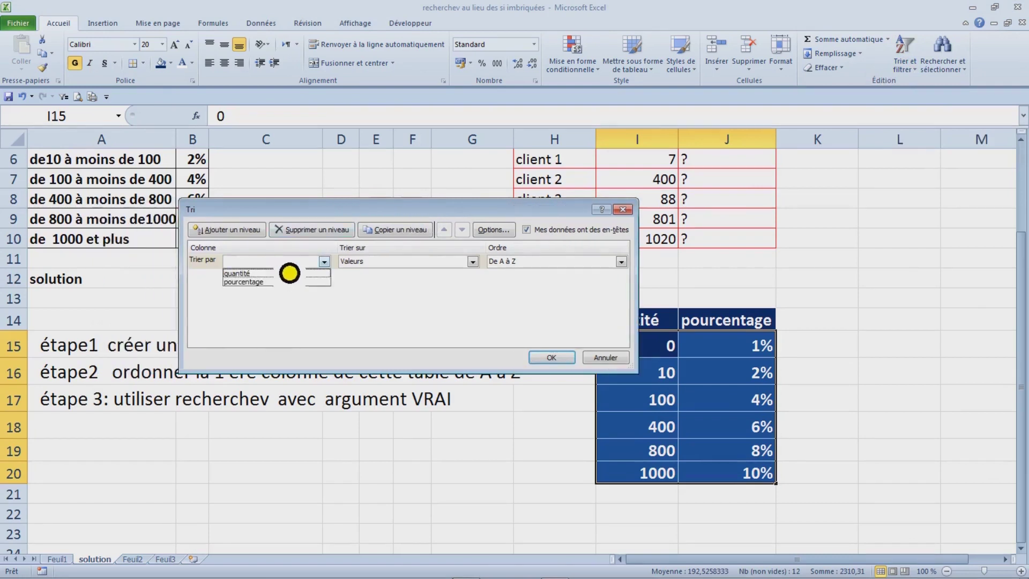
click(289, 274)
Sort the lookup table by quantité on values, in the order "Du plus petit au plus grand"
drag(375, 210, 295, 191)
click(477, 242)
click(480, 242)
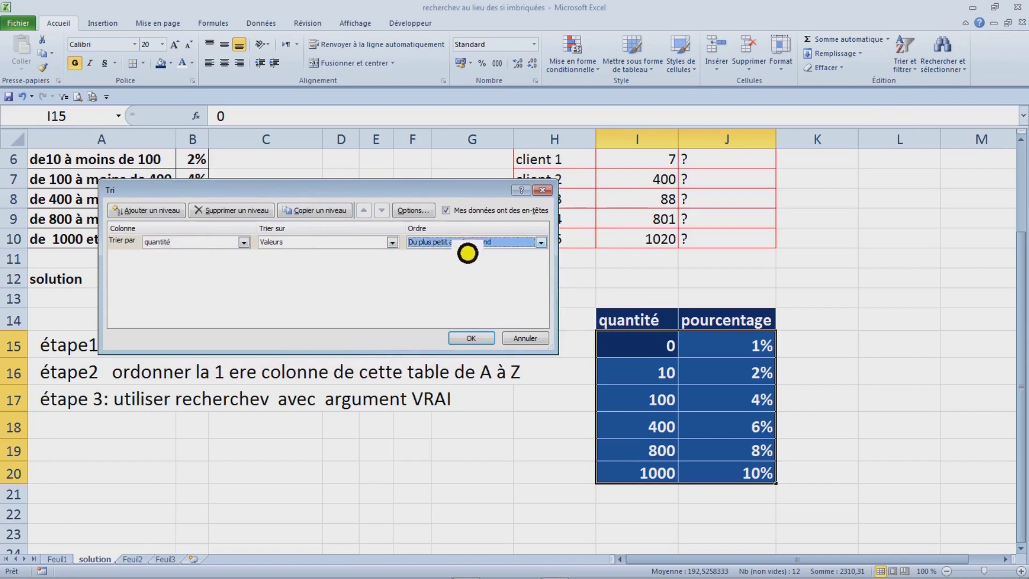
click(482, 242)
click(486, 255)
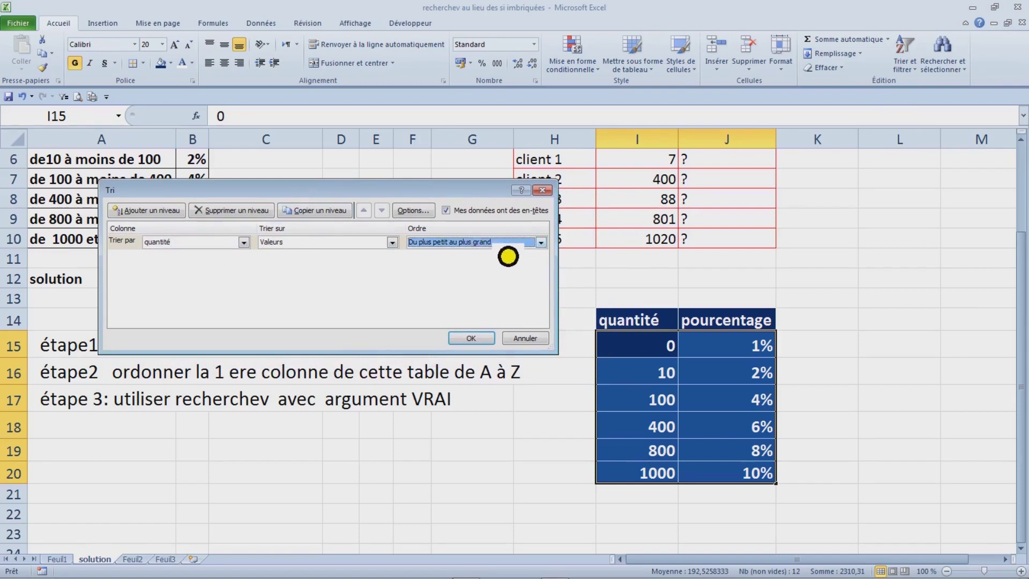
click(485, 345)
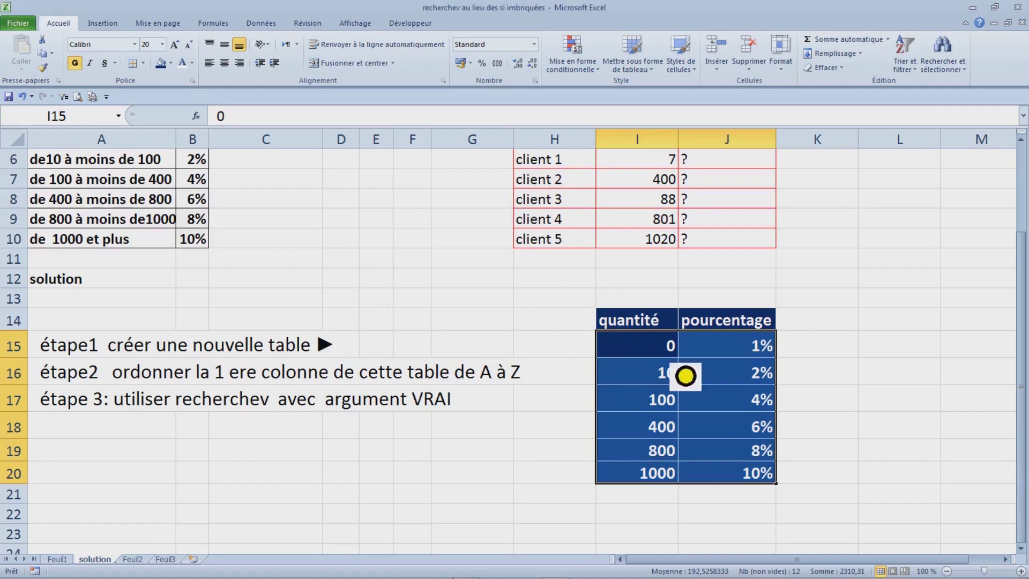
click(649, 350)
drag(669, 375, 770, 382)
click(698, 432)
click(588, 432)
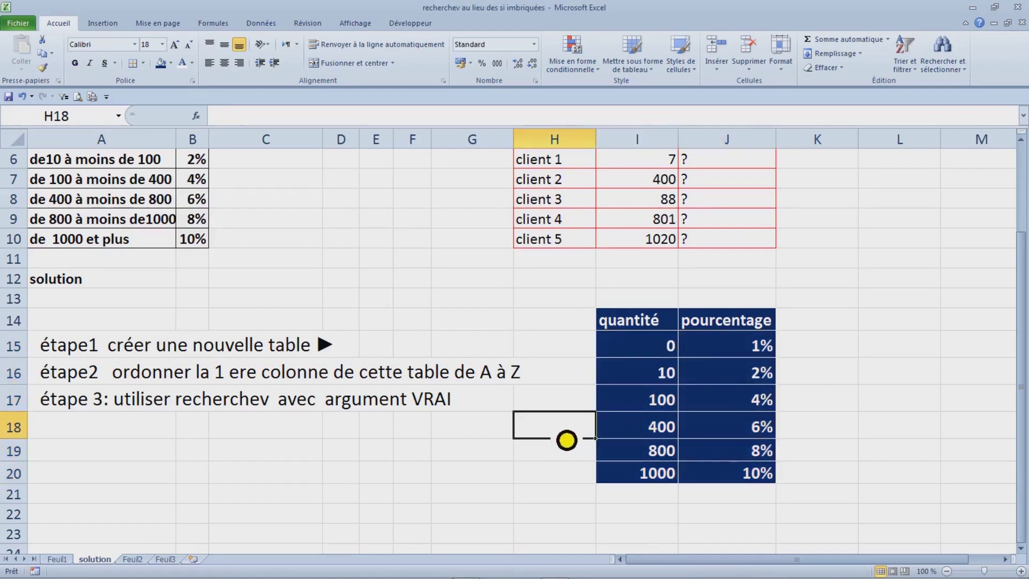
Name the whole lookup table I14:J20, including its headers, table1
scroll(566, 440, down, 1)
scroll(566, 440, up, 1)
scroll(567, 440, up, 2)
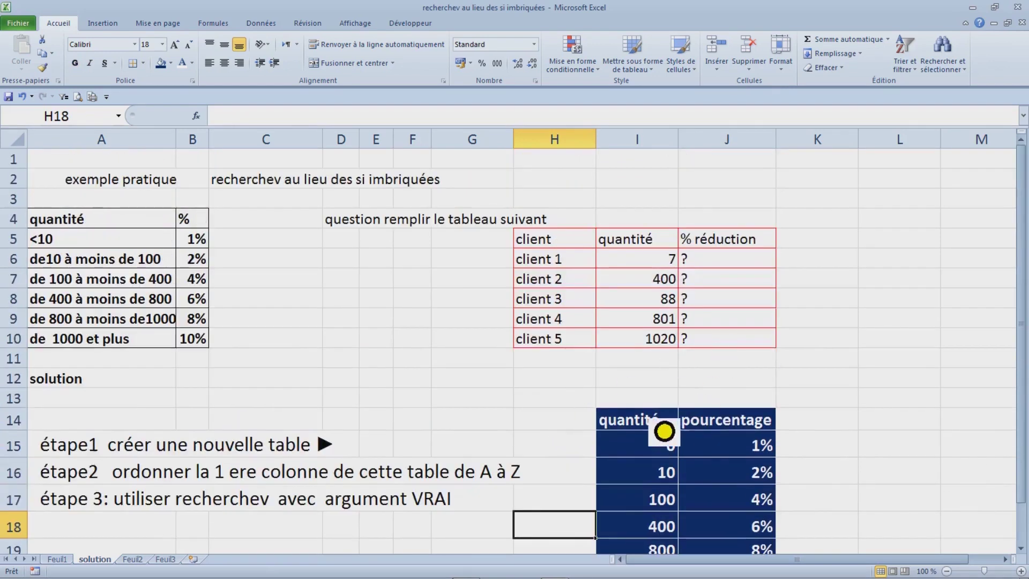
click(648, 426)
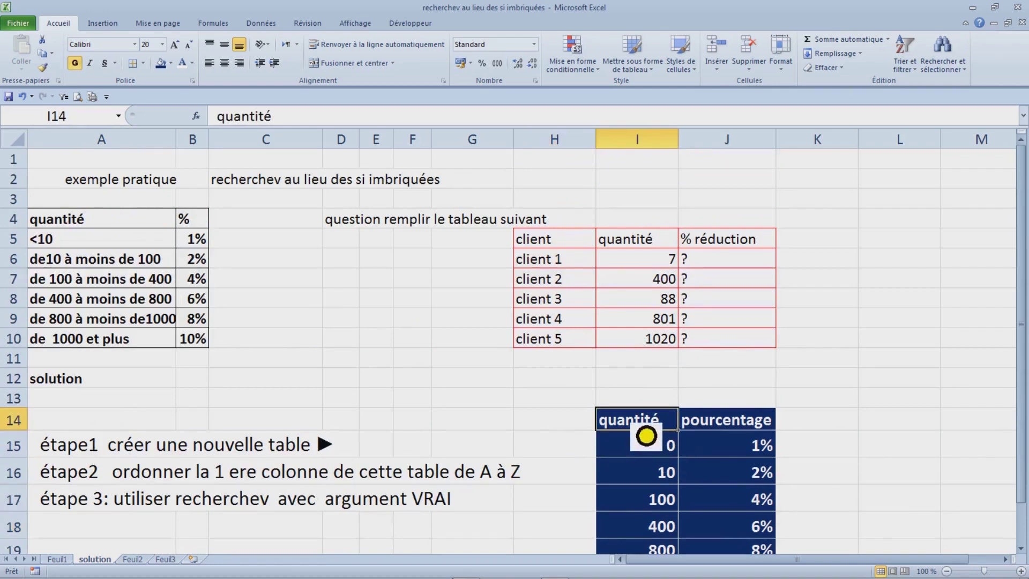
drag(652, 430, 737, 433)
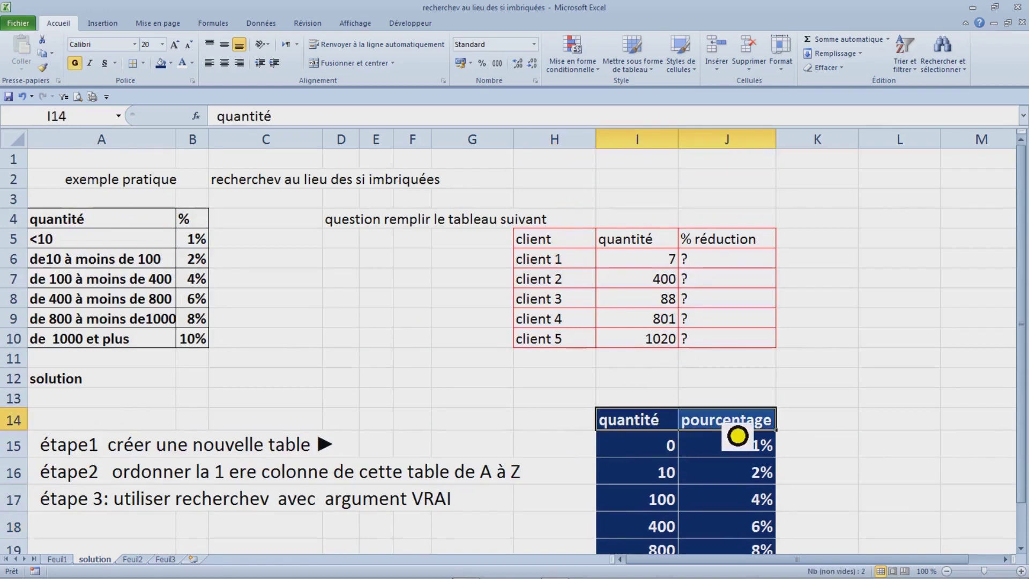
key(ctrl+shift+Down)
scroll(737, 436, down, 1)
drag(668, 383, 763, 514)
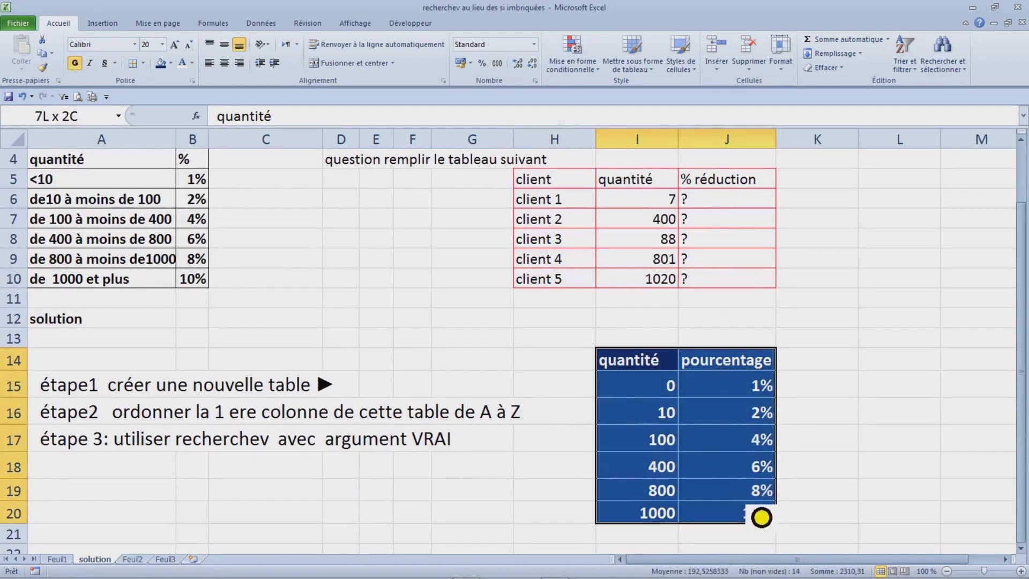
click(71, 119)
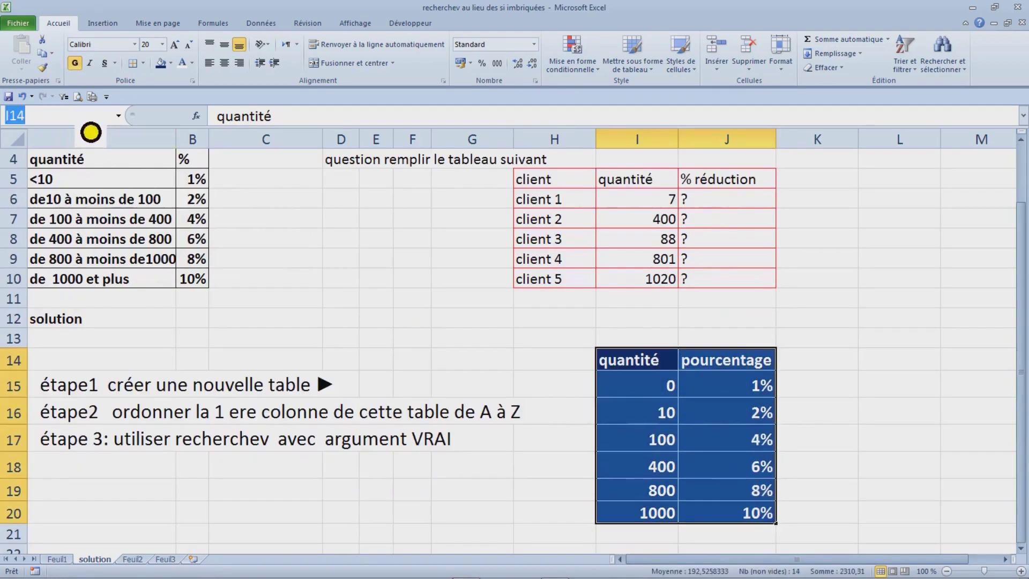
text(table1)
key(Return)
click(584, 394)
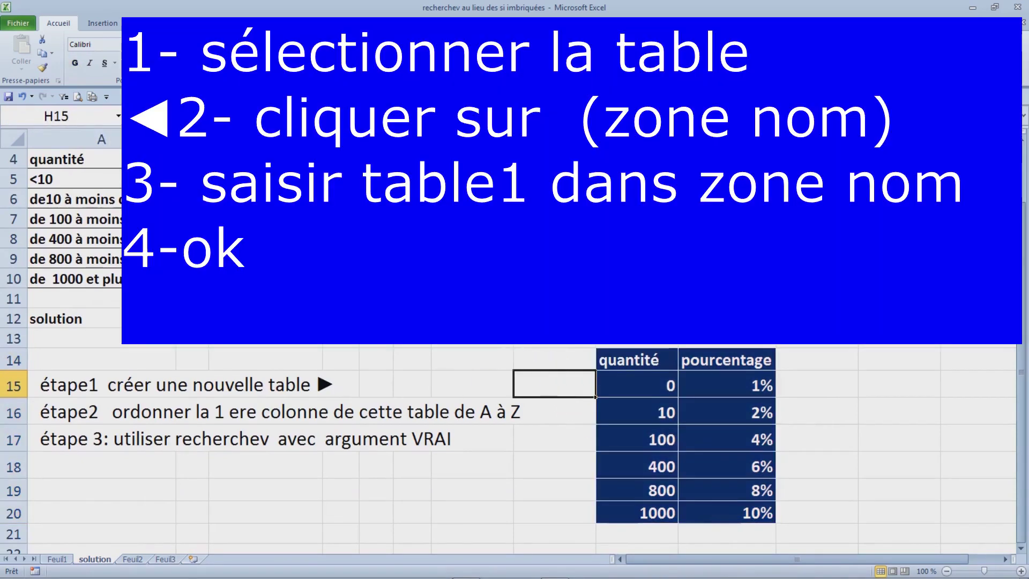
Try a RECHERCHEV formula in client 1's % réduction cell J6, leaving its arguments empty
click(727, 199)
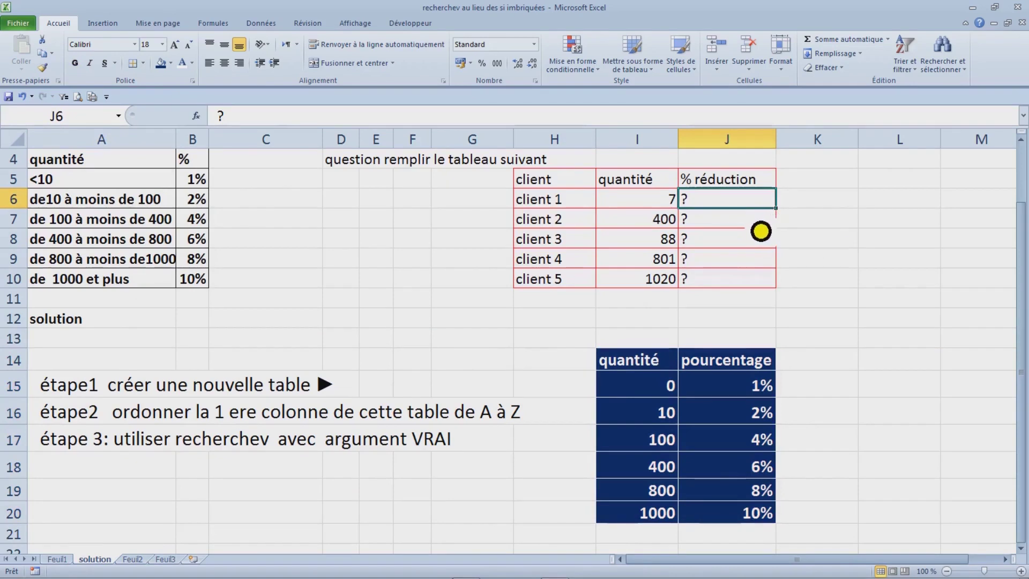
scroll(761, 231, up, 2)
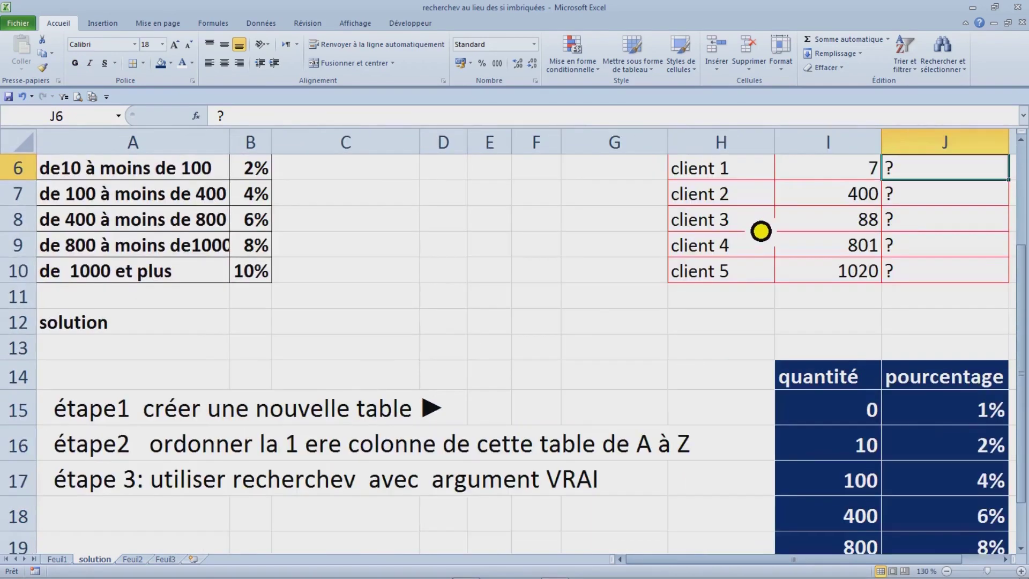
drag(670, 562, 773, 568)
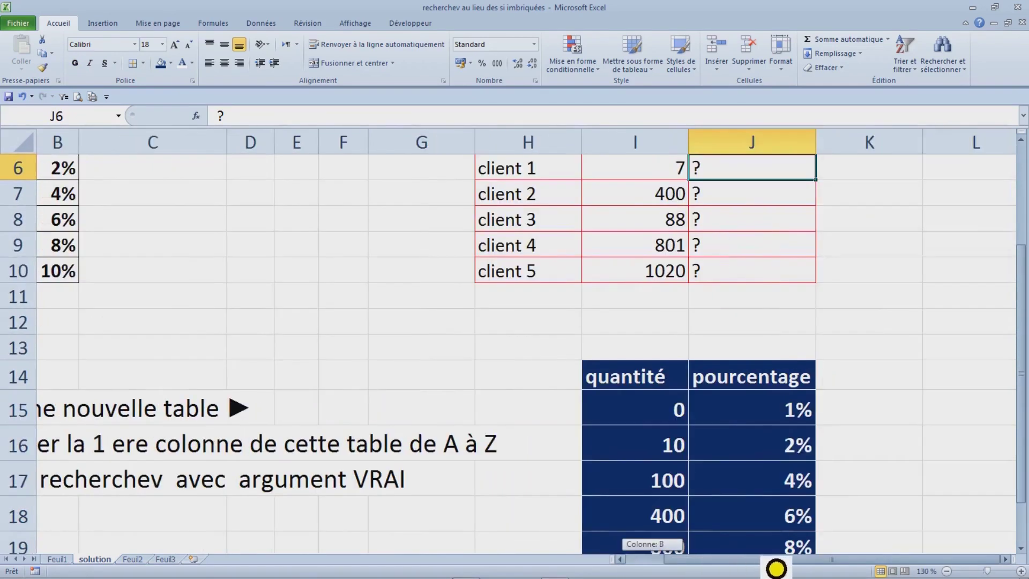
scroll(730, 429, up, 1)
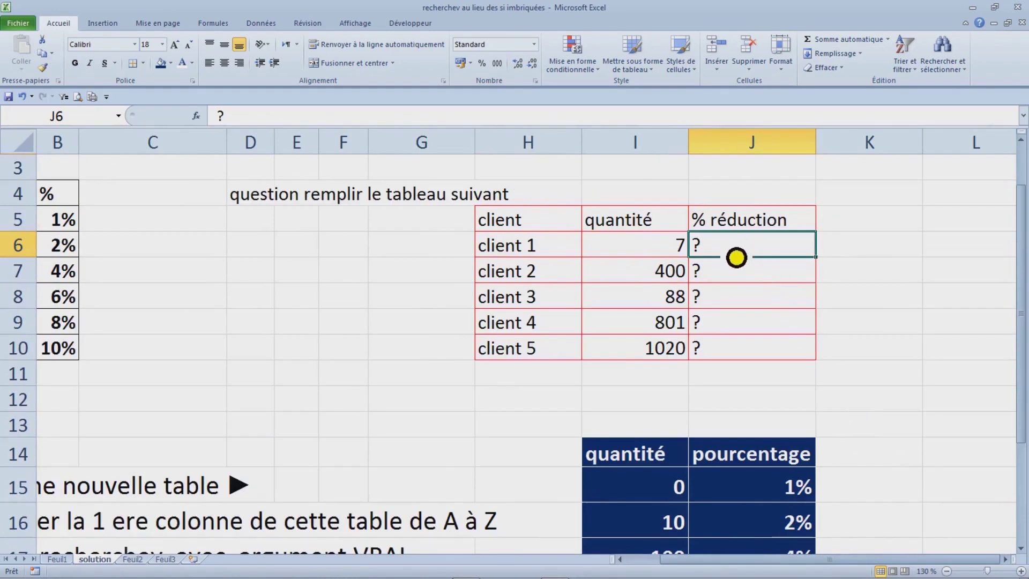
text(=)
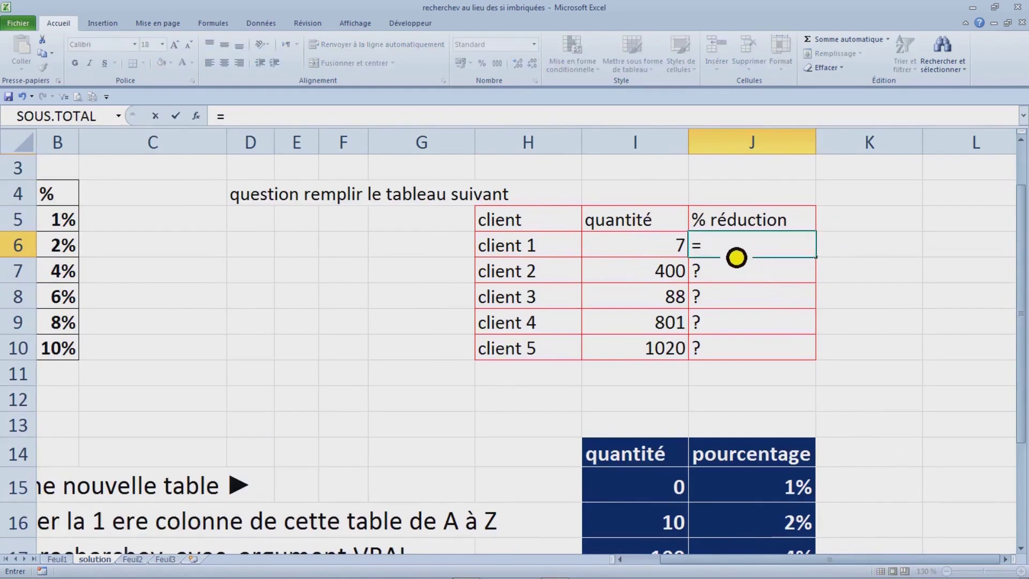
text(recherch)
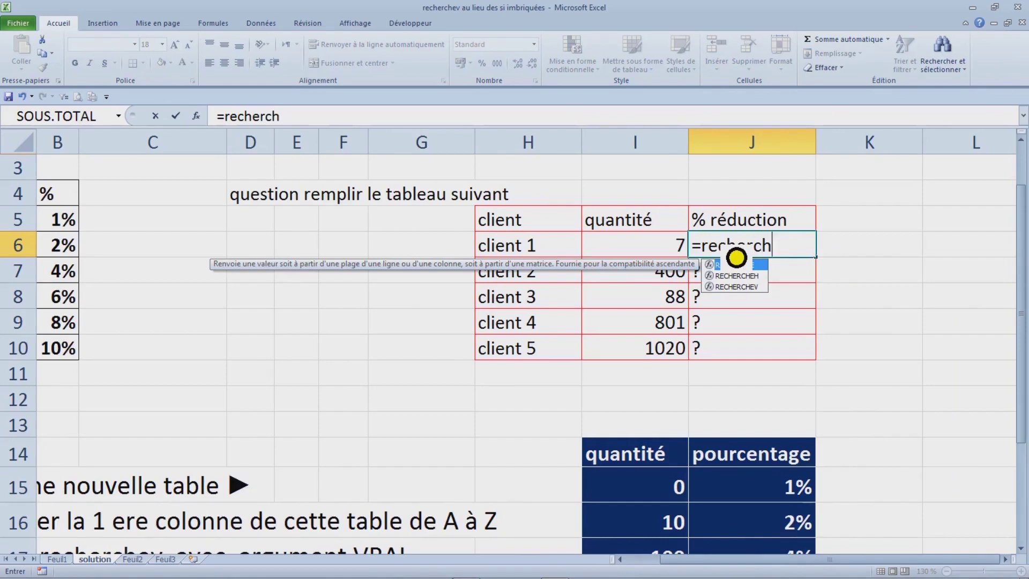
text(ev)
key(Tab)
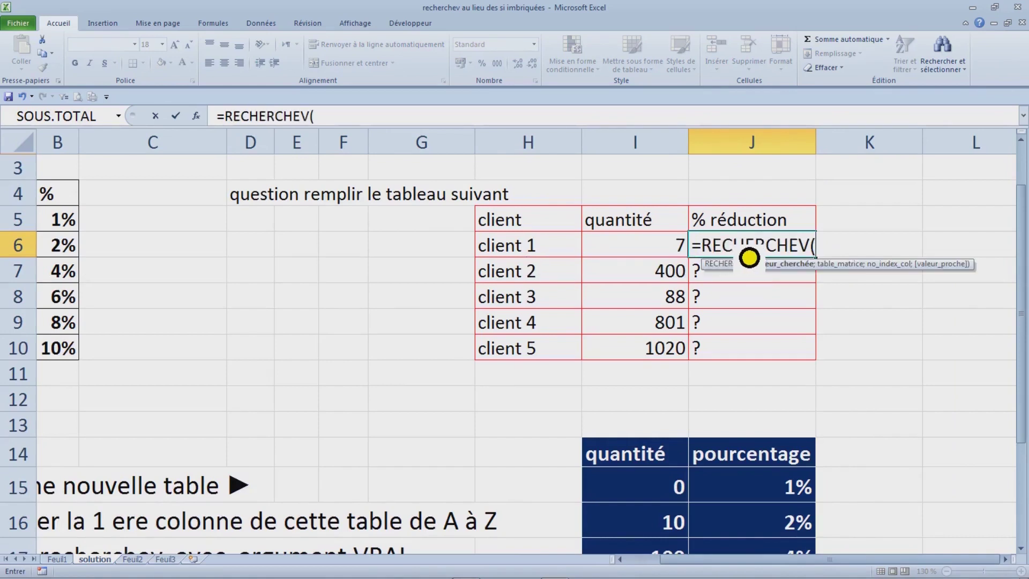
click(744, 248)
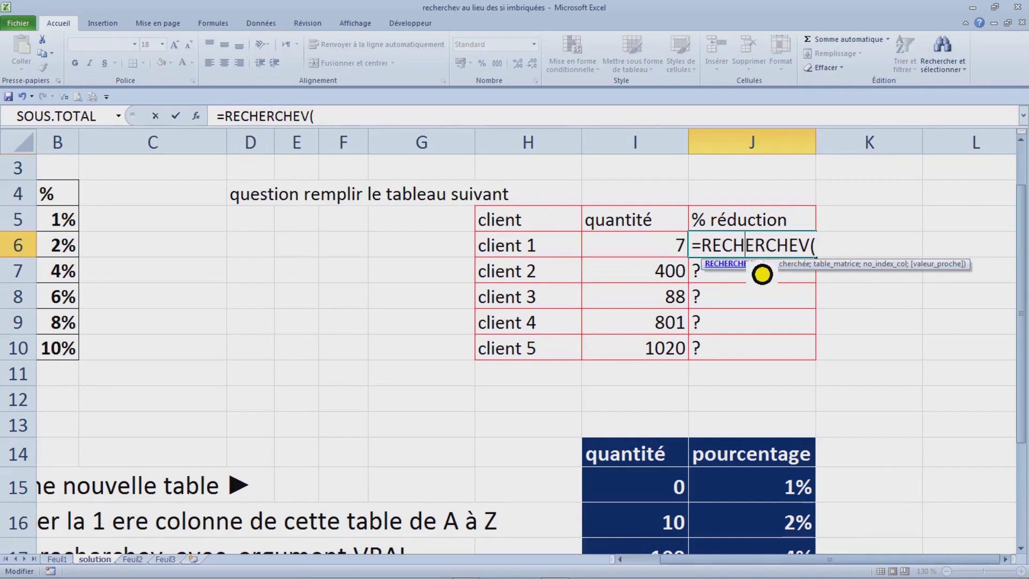
Open the RECHERCHEV function arguments and read the descriptions from Valeur_cherchée through Valeur_proche
click(206, 125)
drag(323, 164, 302, 183)
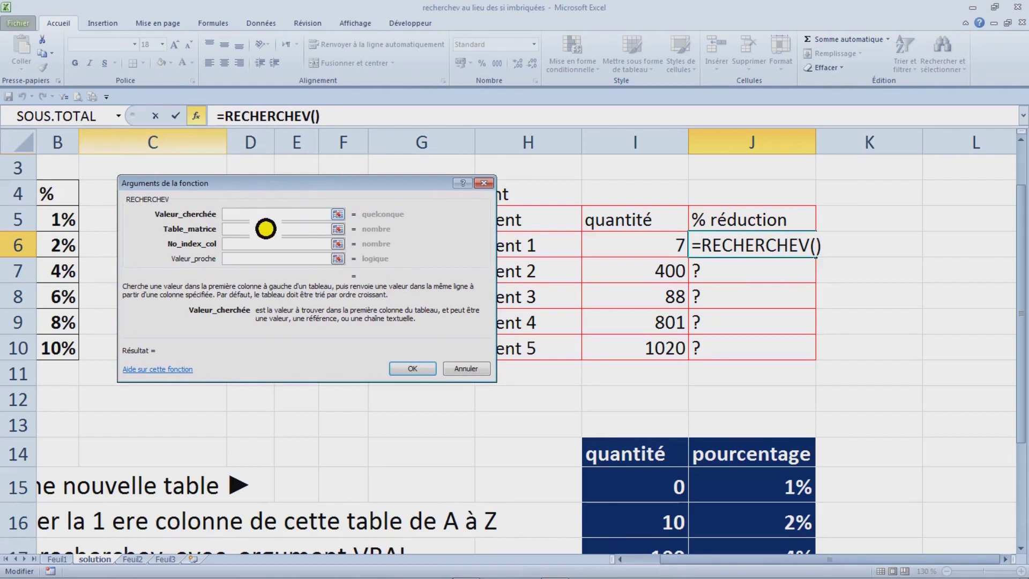
key(Tab)
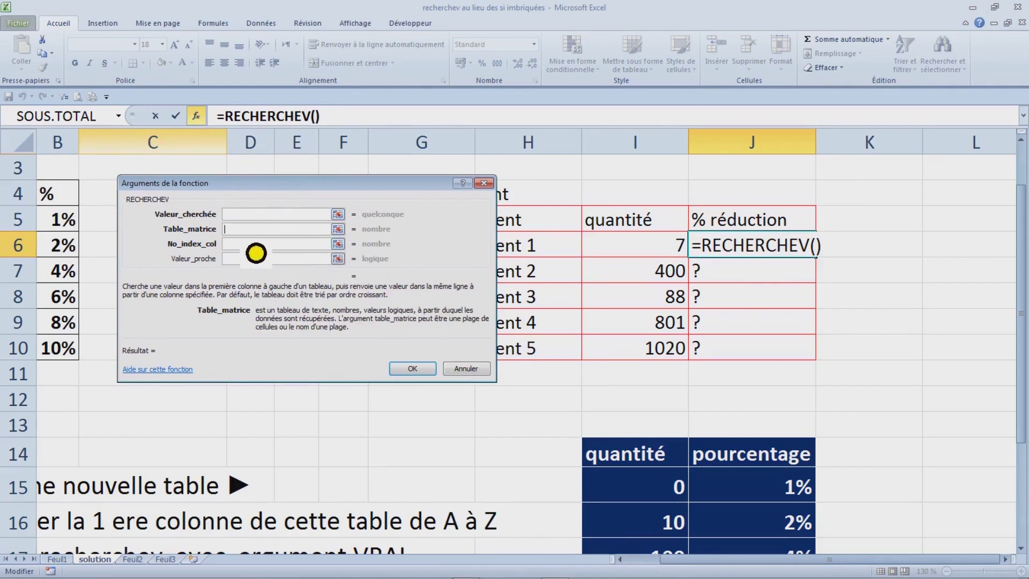
key(Tab)
key(Tab)
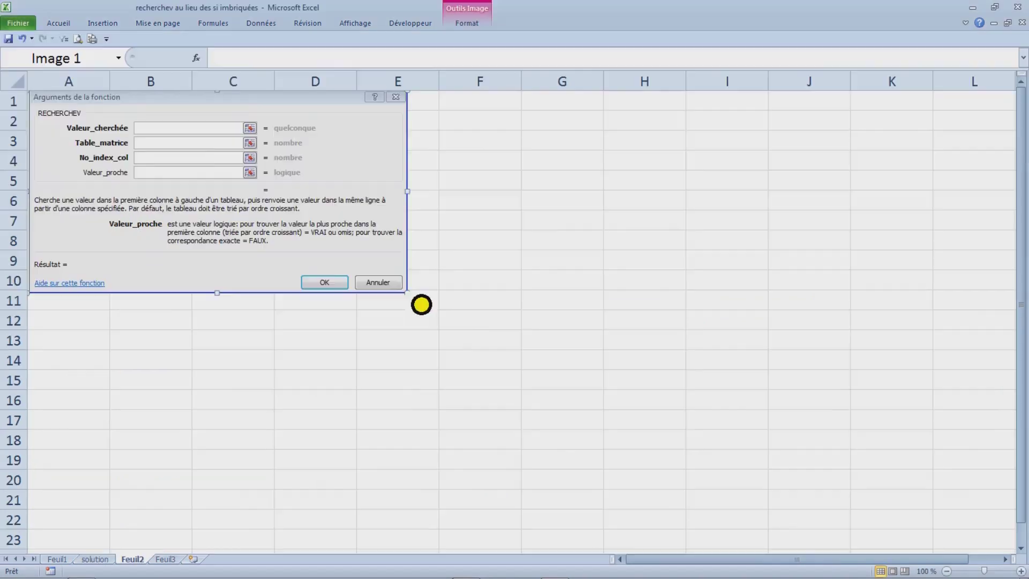
On Feuil2, enlarge the function arguments picture to about A1:J22 and draw a 4.76 cm straight line under "= VRAI ou omis;"
drag(421, 304, 866, 473)
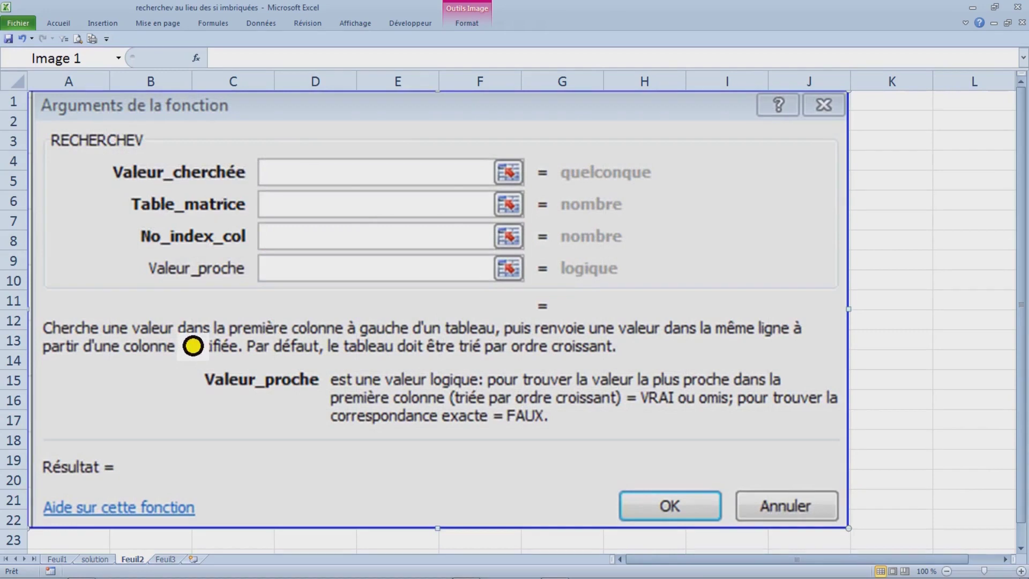
click(109, 27)
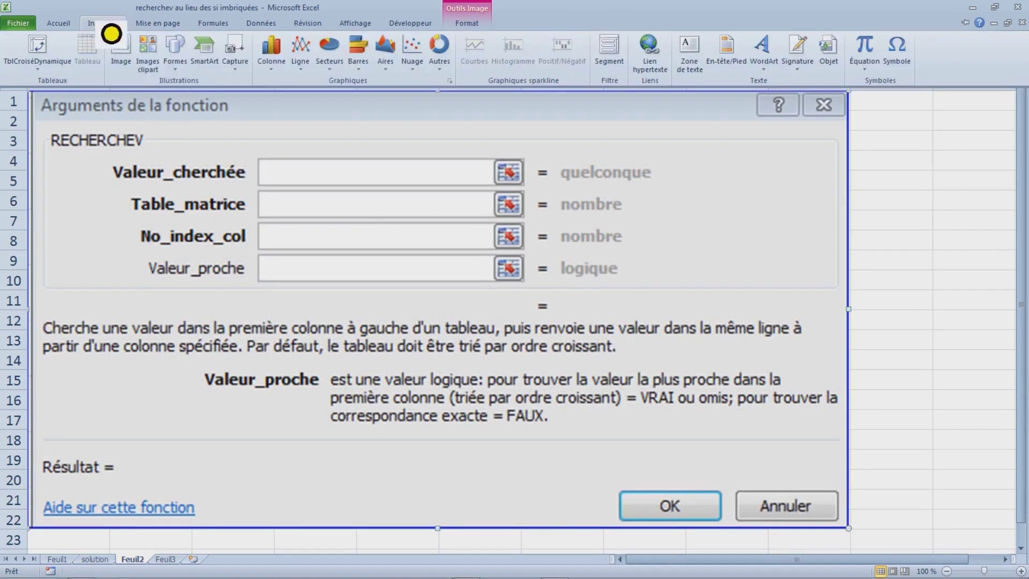
click(180, 71)
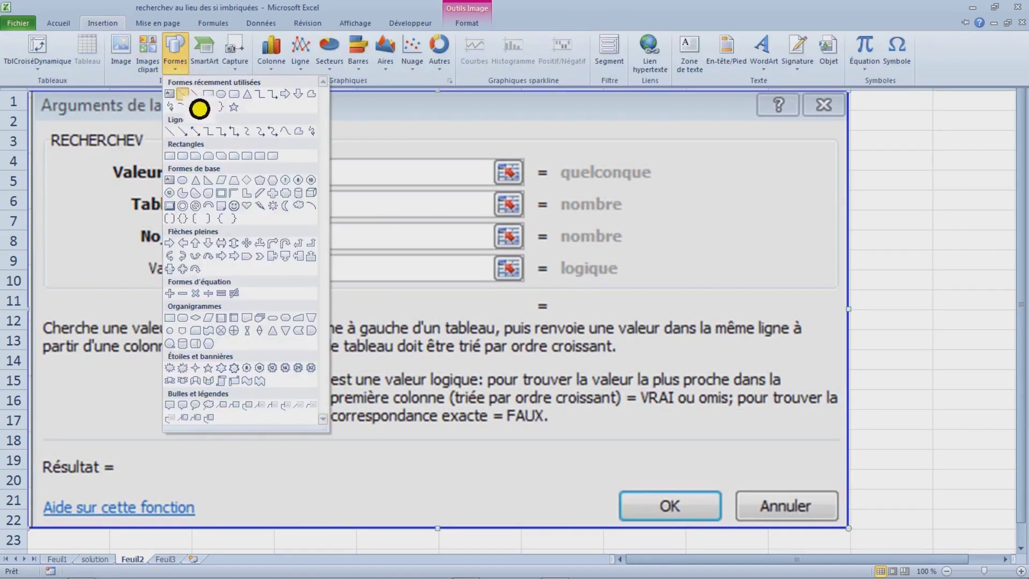
click(199, 109)
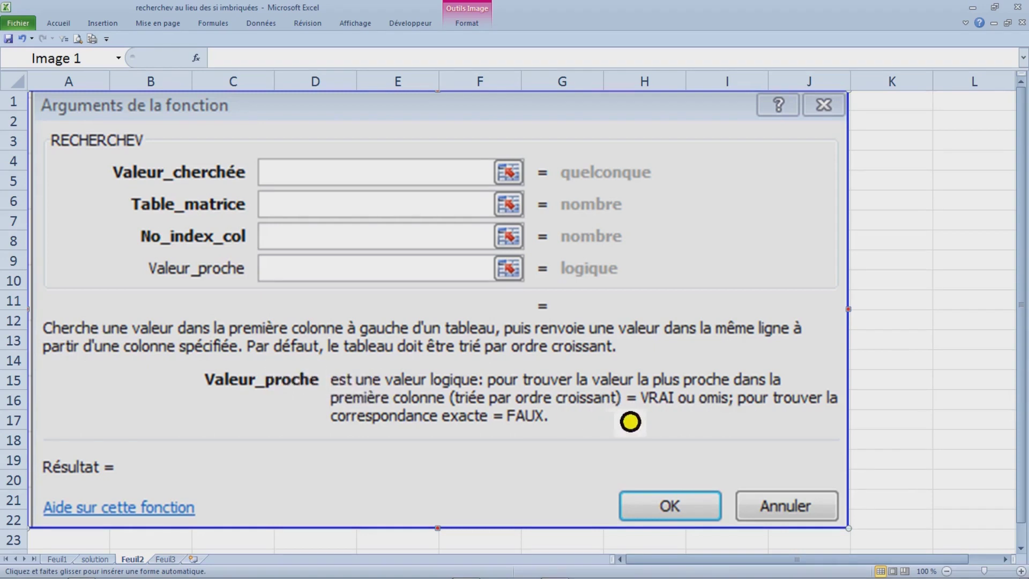
drag(618, 408, 734, 408)
Apply a thick black line style and also underline "Par défaut, le tableau doit être trié par ordre croissant." in the picture
double_click(477, 24)
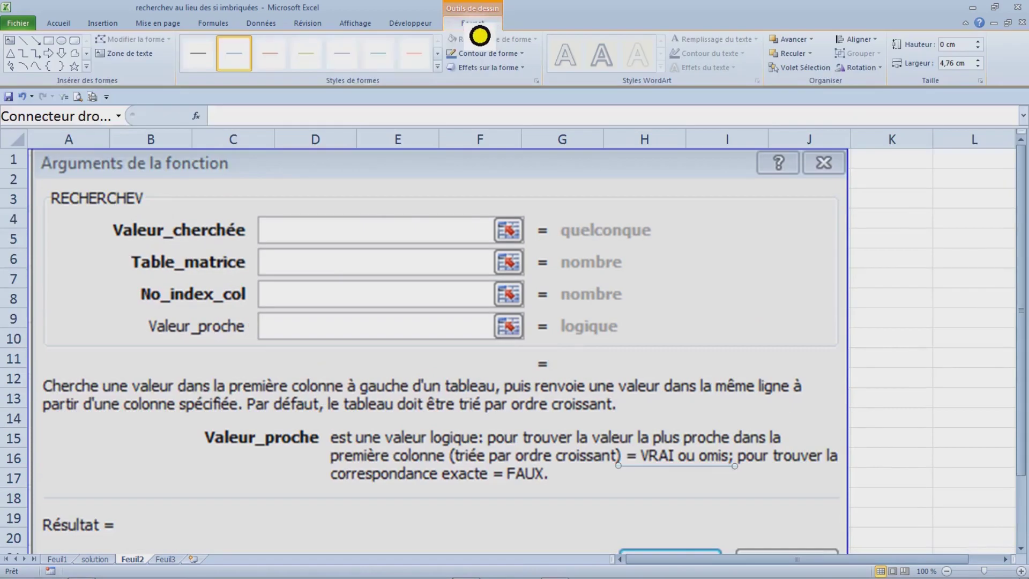
click(437, 68)
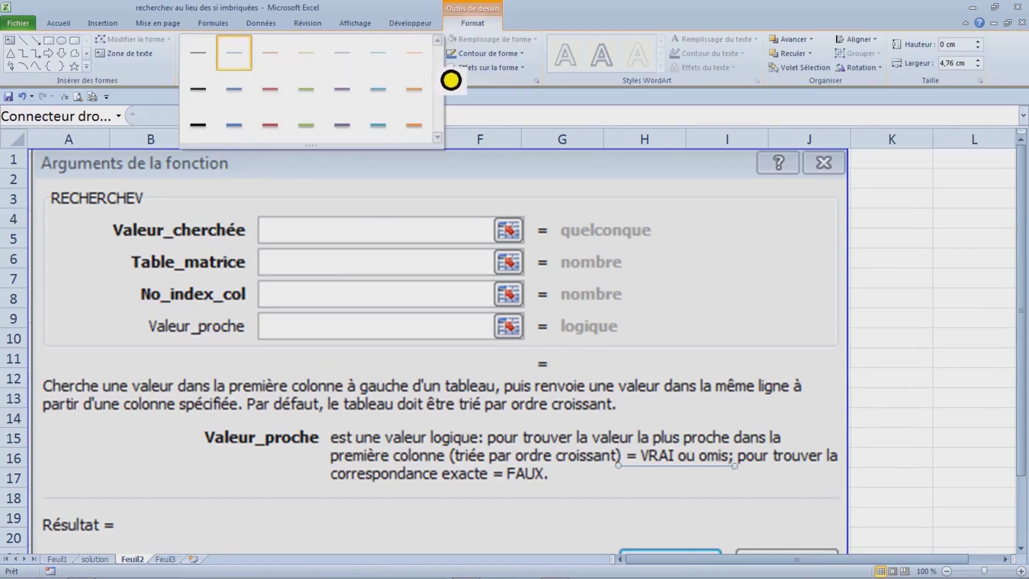
click(213, 138)
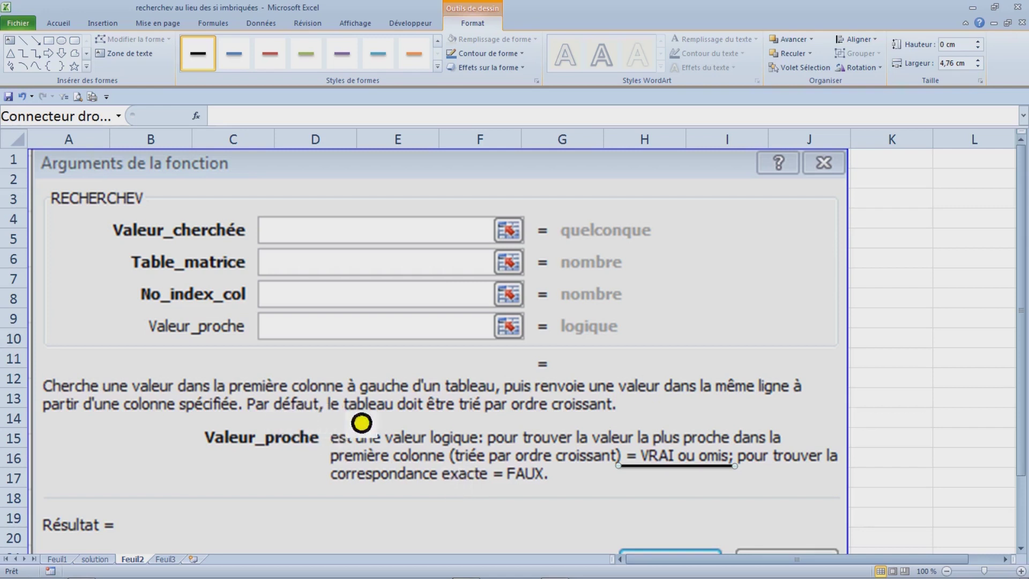
drag(354, 414, 625, 413)
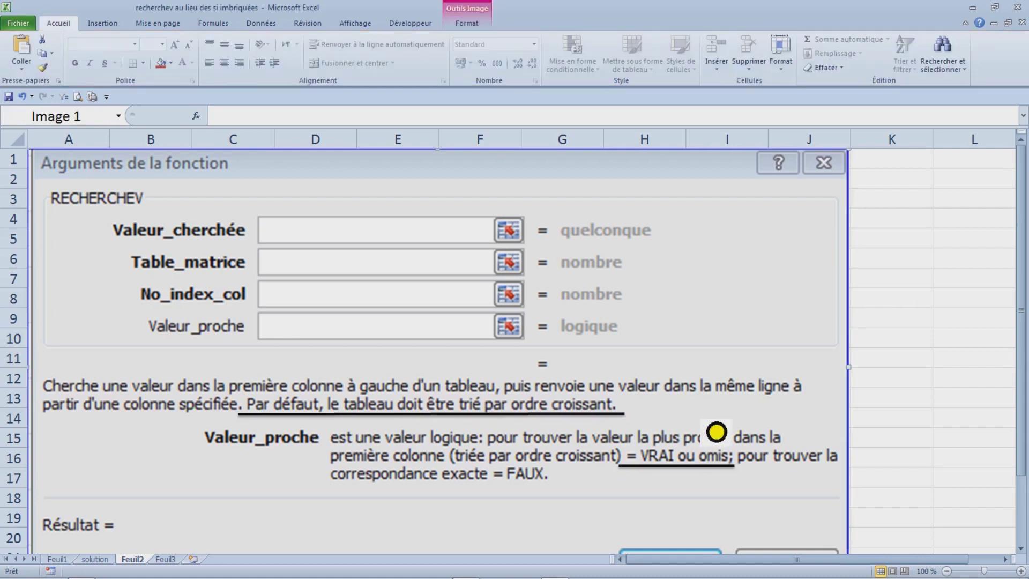
scroll(716, 432, down, 1)
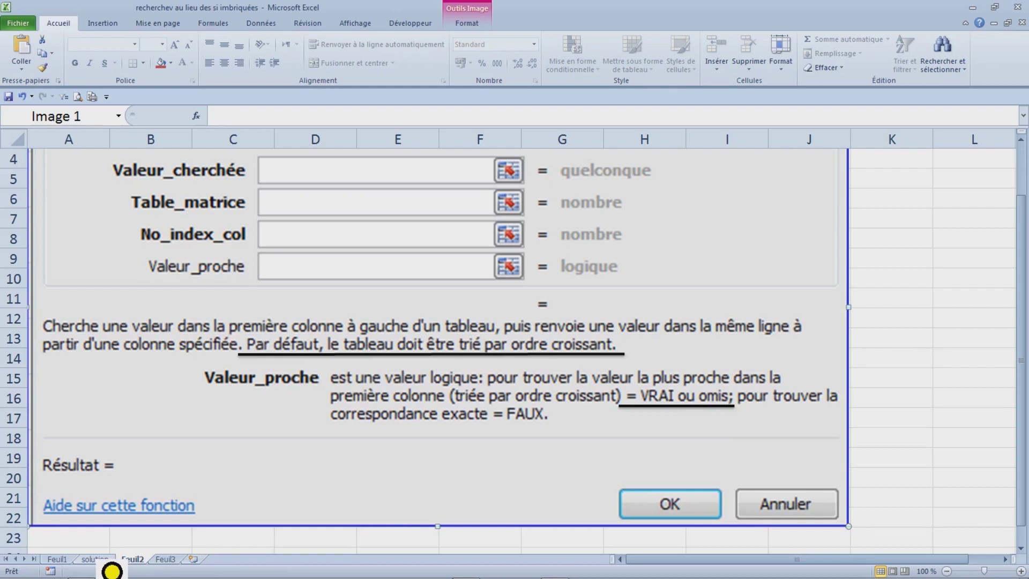
On the solution sheet, start a RECHERCHEV formula in client 1's % réduction cell J6
click(108, 560)
scroll(558, 492, down, 1)
scroll(558, 495, up, 1)
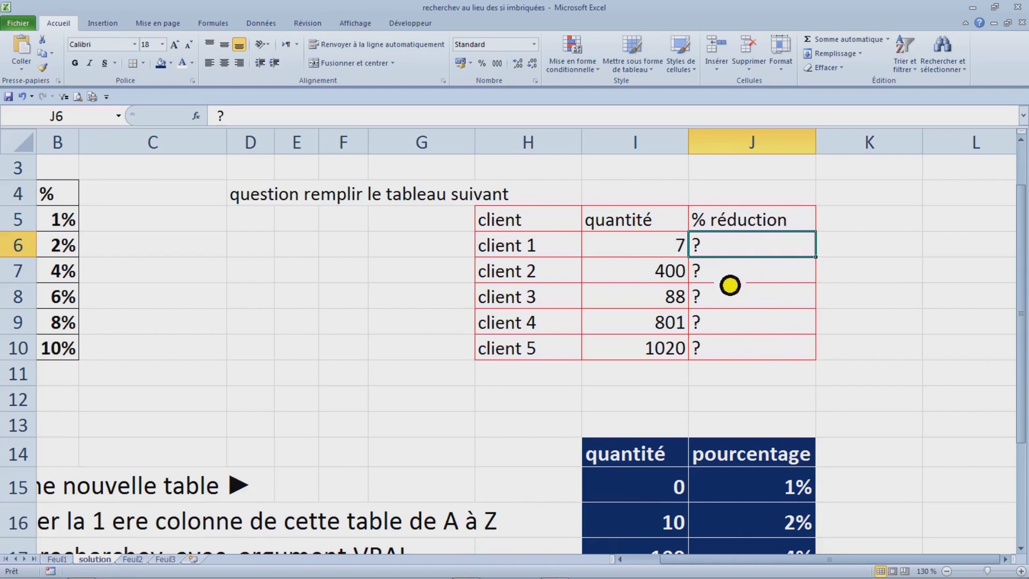
scroll(730, 285, up, 2)
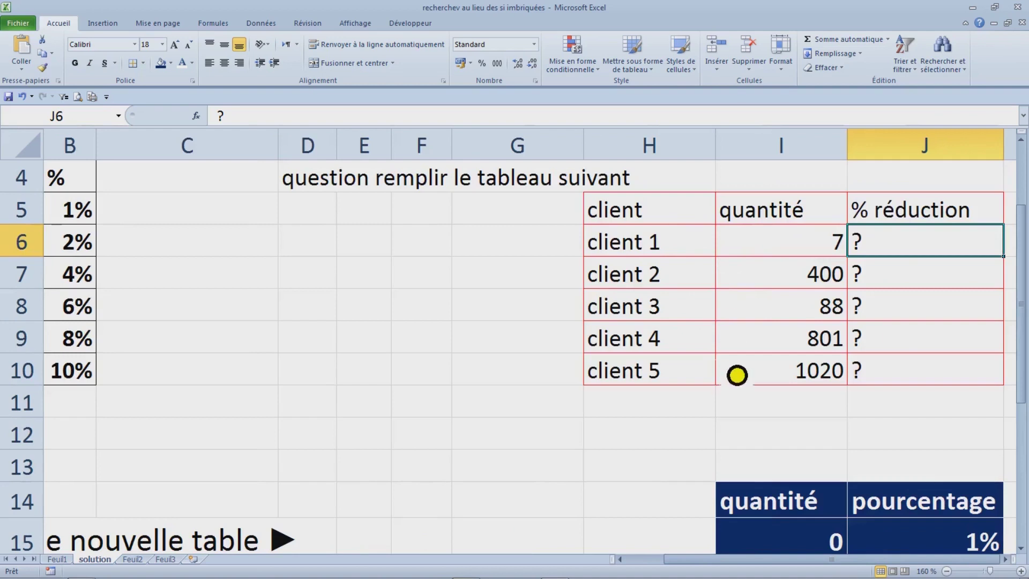
drag(695, 559, 750, 560)
click(1006, 559)
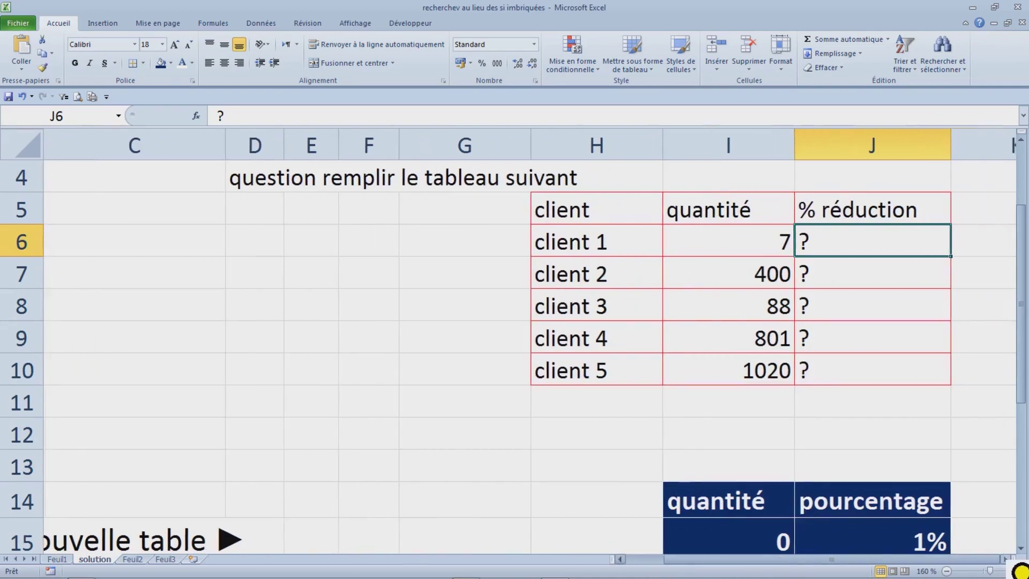
click(1006, 560)
click(1005, 559)
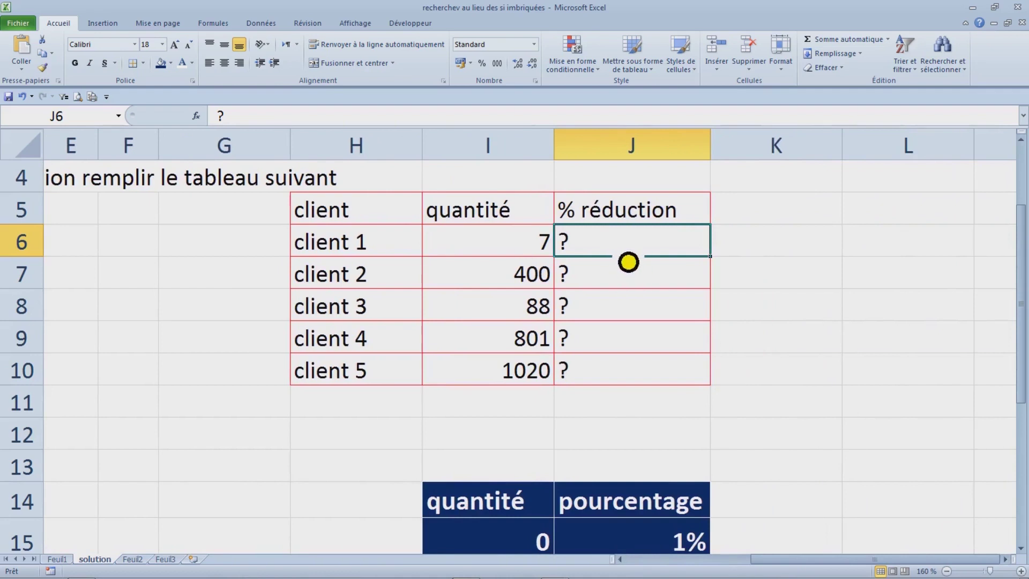
text(=rec)
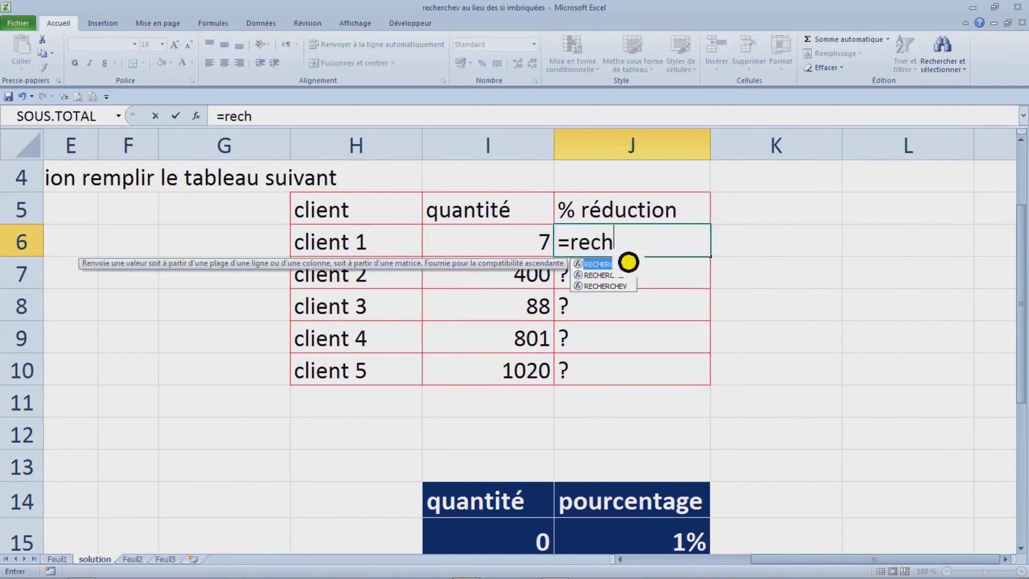
text(h)
key(Down)
key(Down)
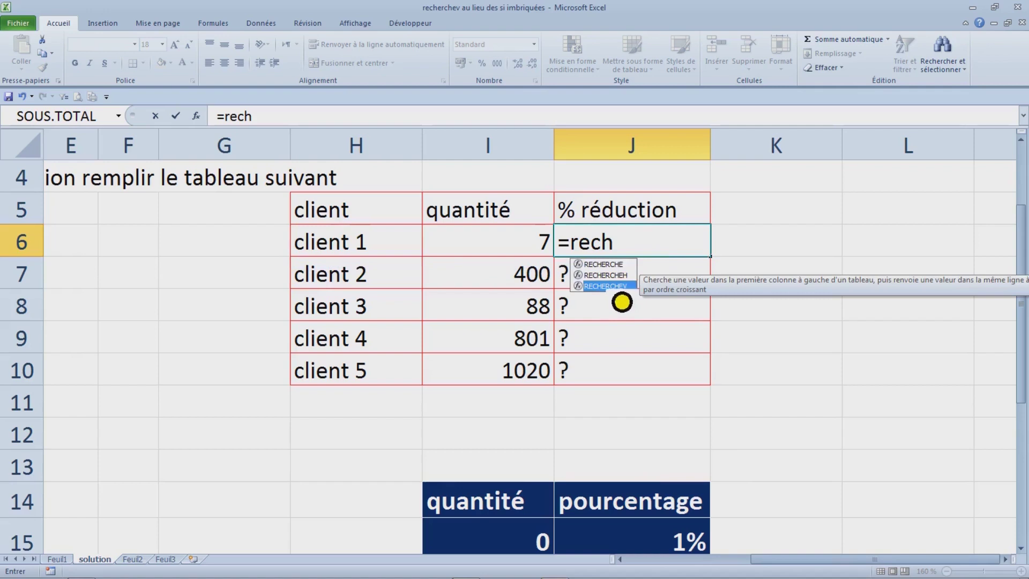
key(Escape)
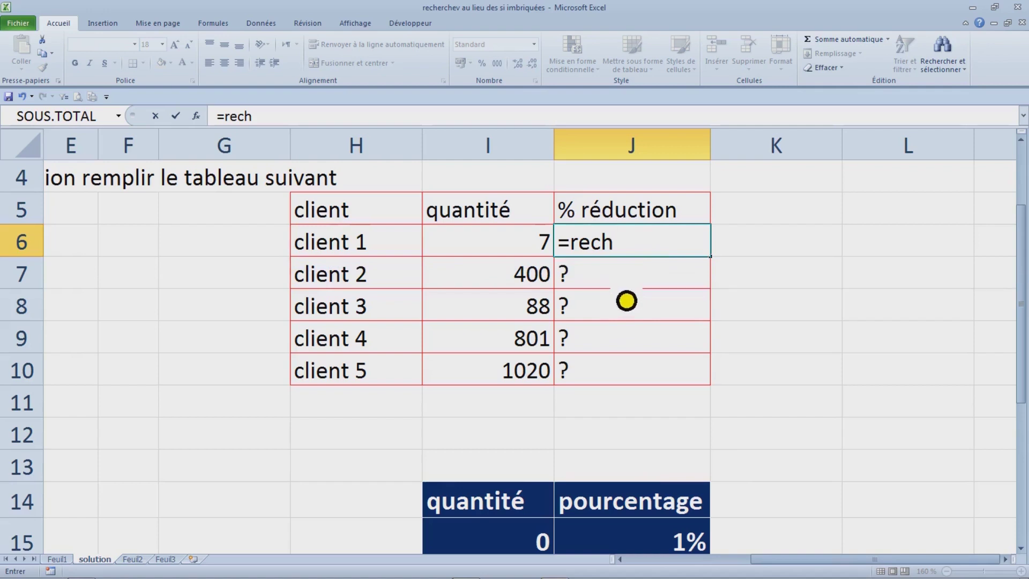
text(e)
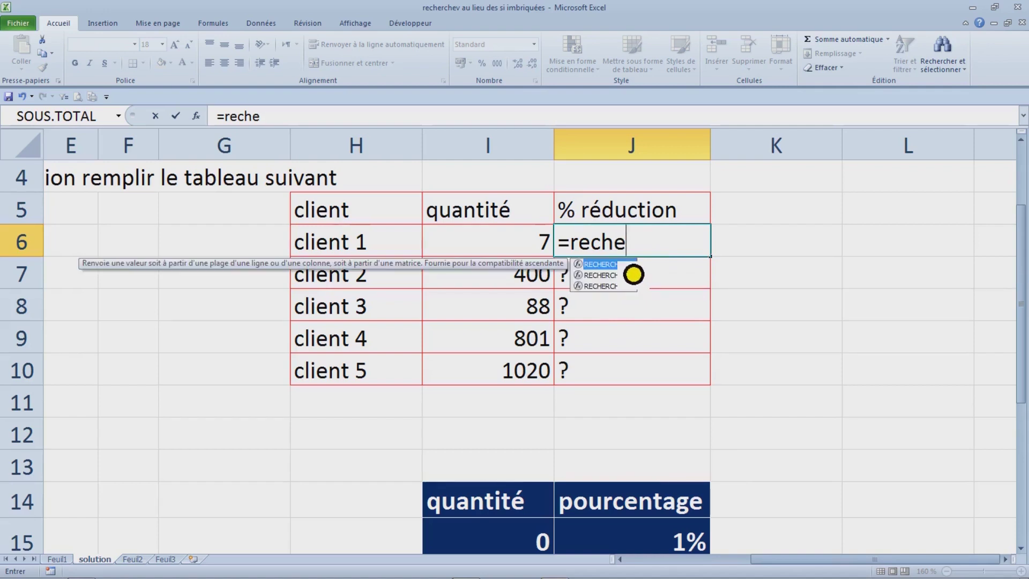
text(r)
click(628, 288)
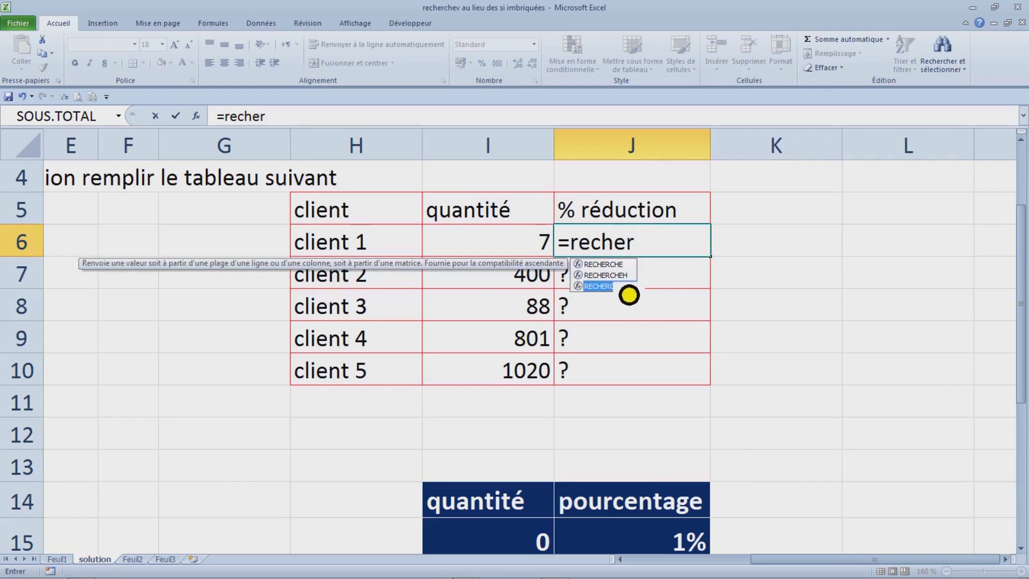
double_click(627, 289)
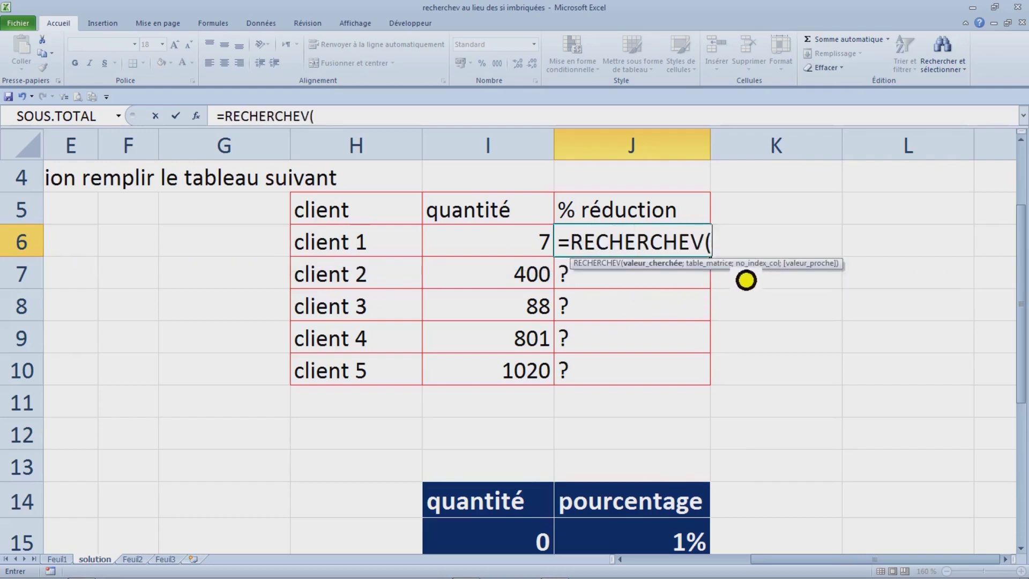
In the RECHERCHEV function arguments, set Valeur_cherchée to I6 and Table_matrice to the named range table1
click(197, 116)
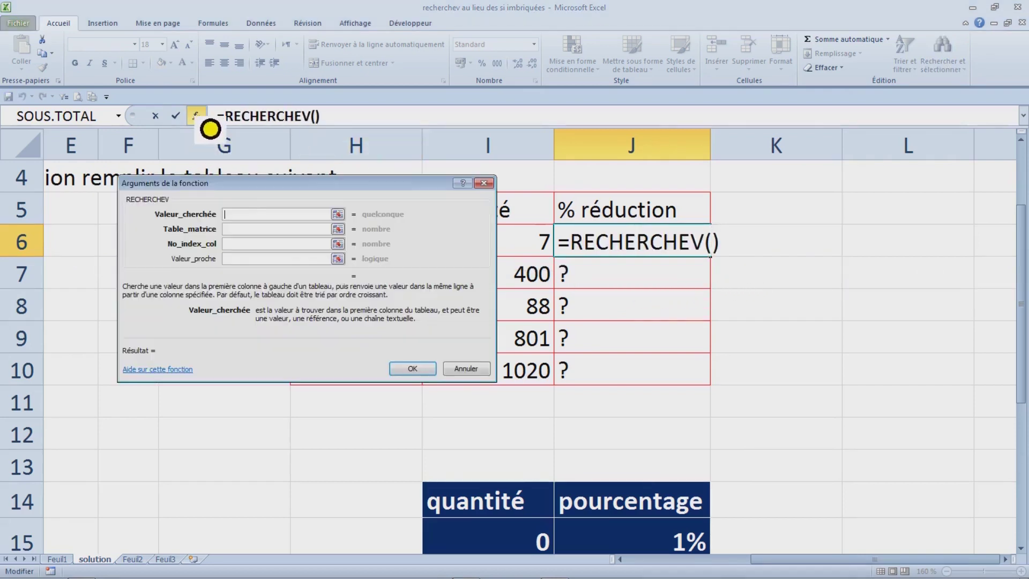
drag(371, 197, 243, 199)
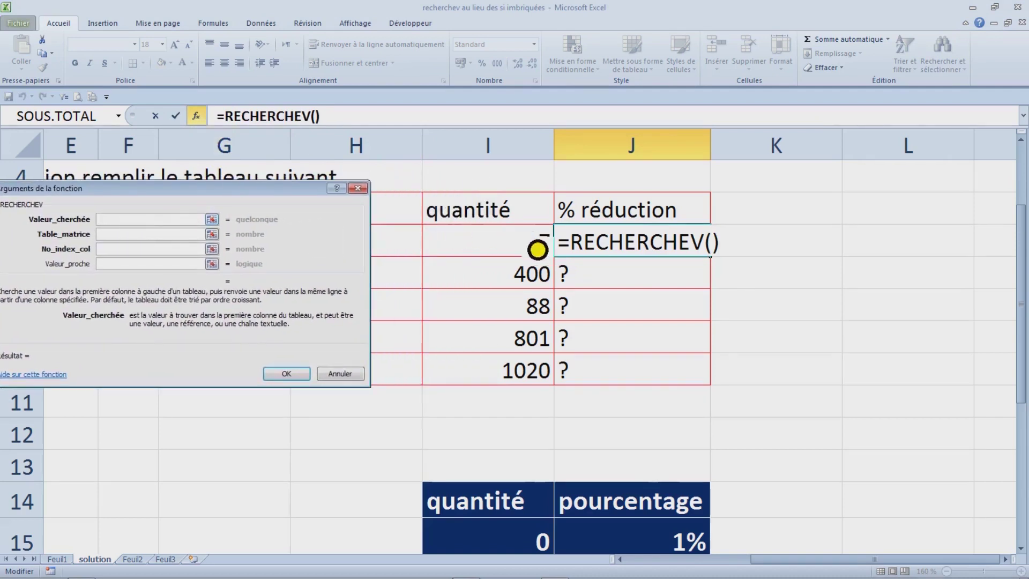
click(517, 250)
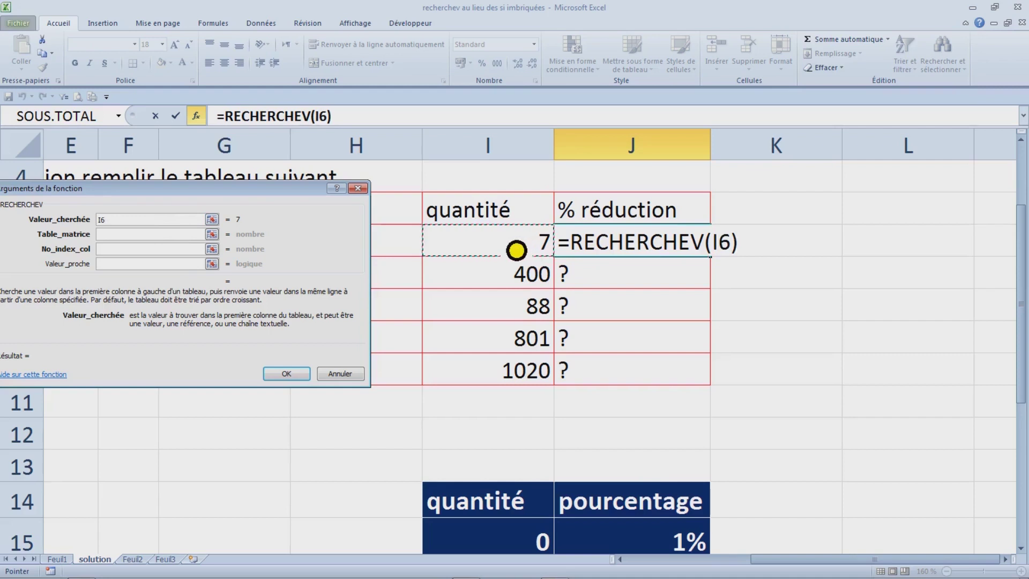
key(Tab)
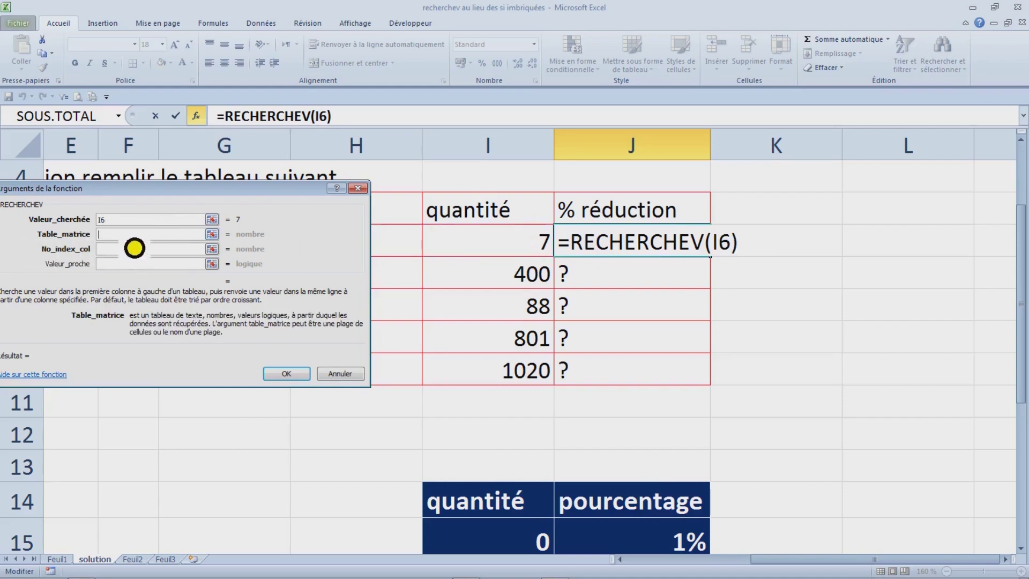
key(F3)
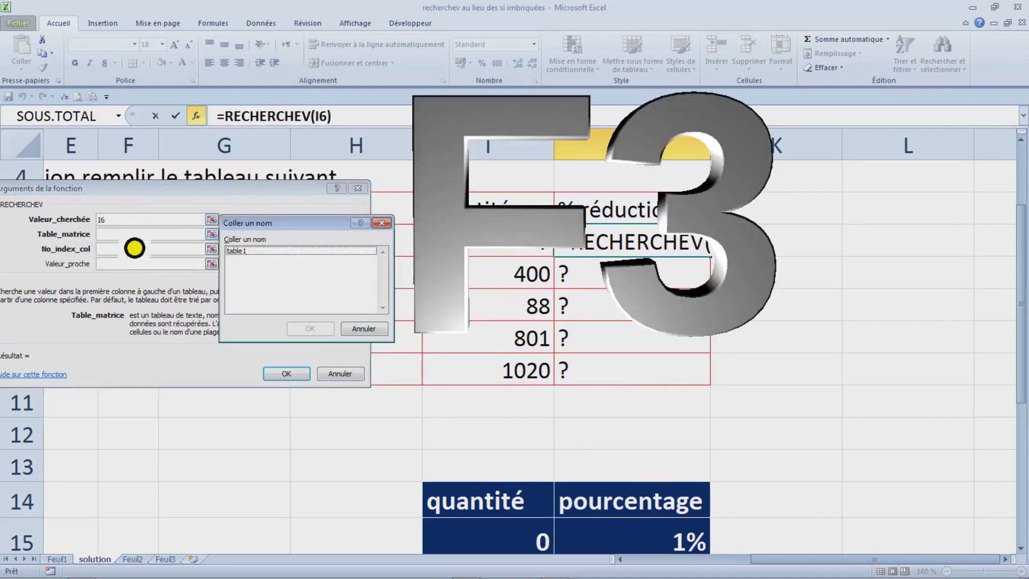
click(277, 260)
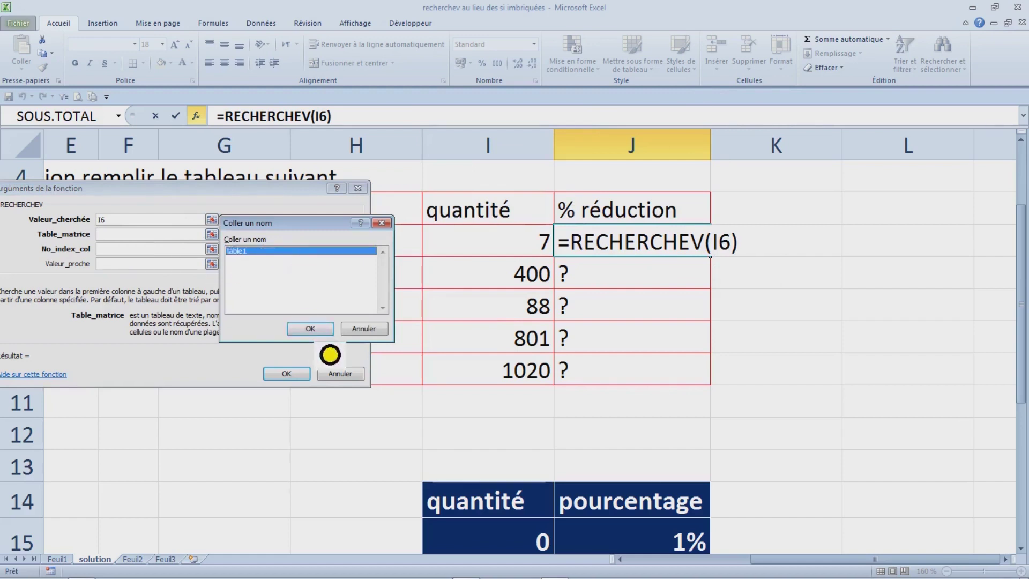
click(323, 332)
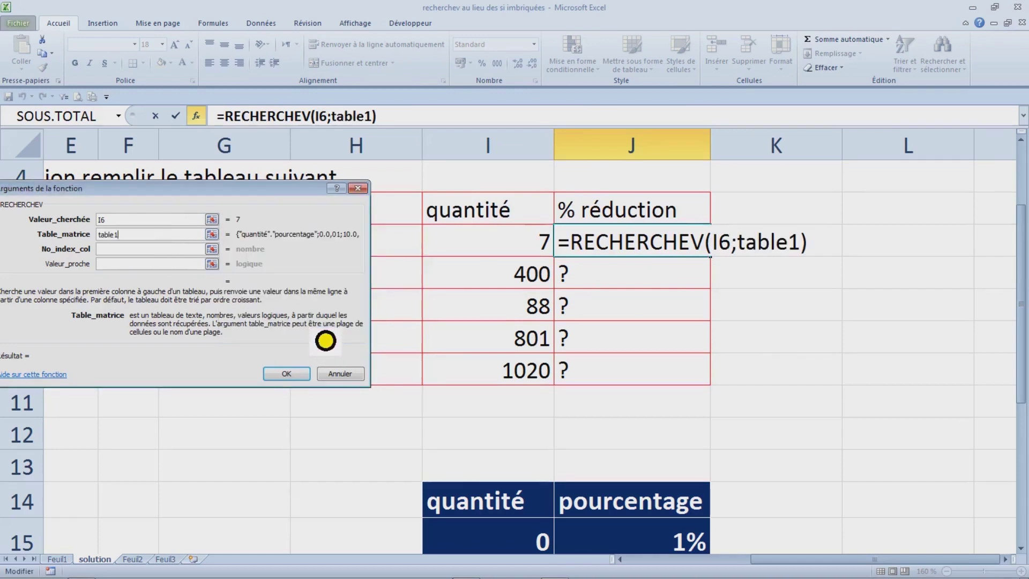
Set No_index_col to 2 and Valeur_proche to vrai, and enter the formula in J6
key(Tab)
drag(231, 210, 189, 209)
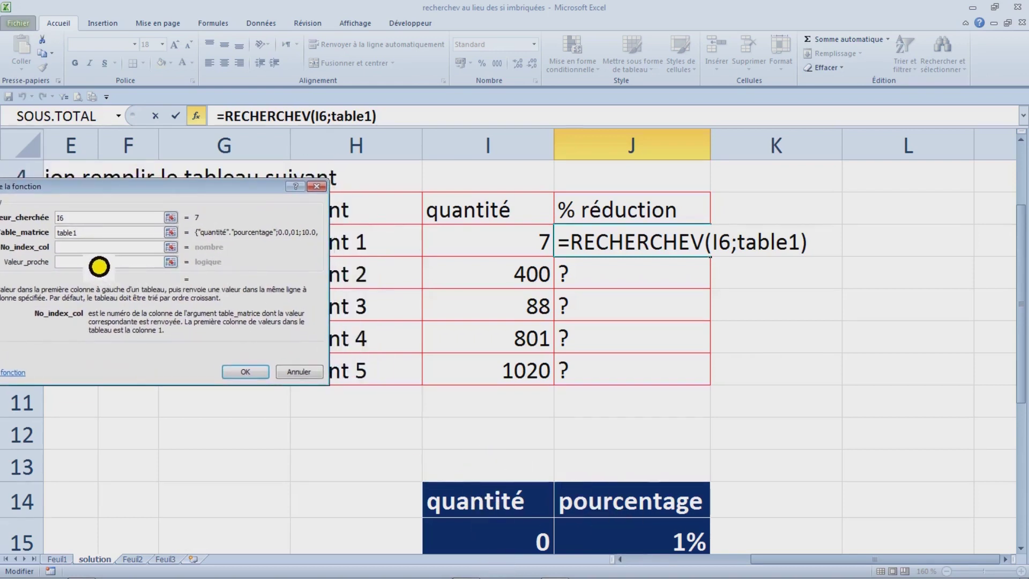
text(2)
drag(146, 188, 325, 177)
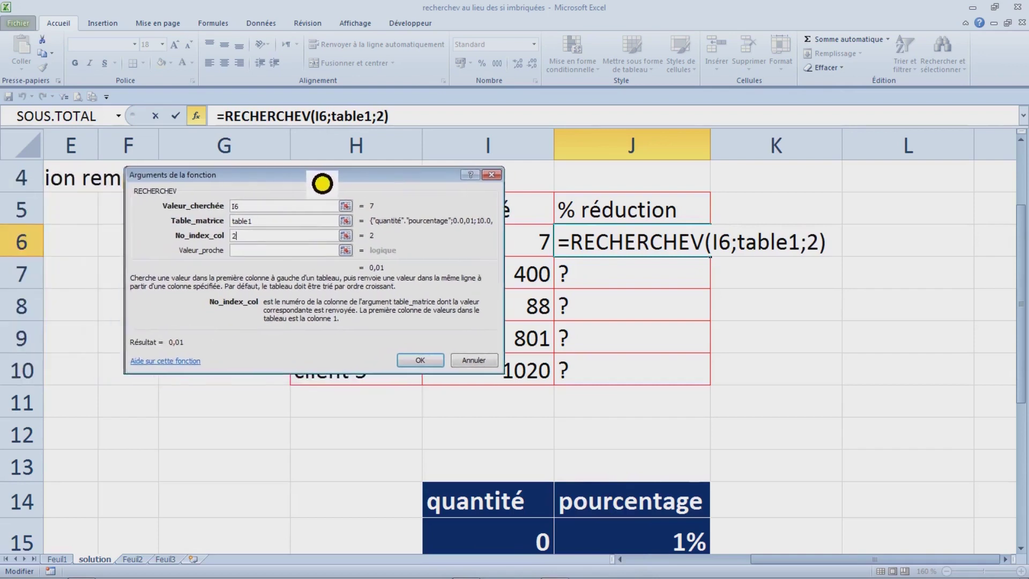
key(Tab)
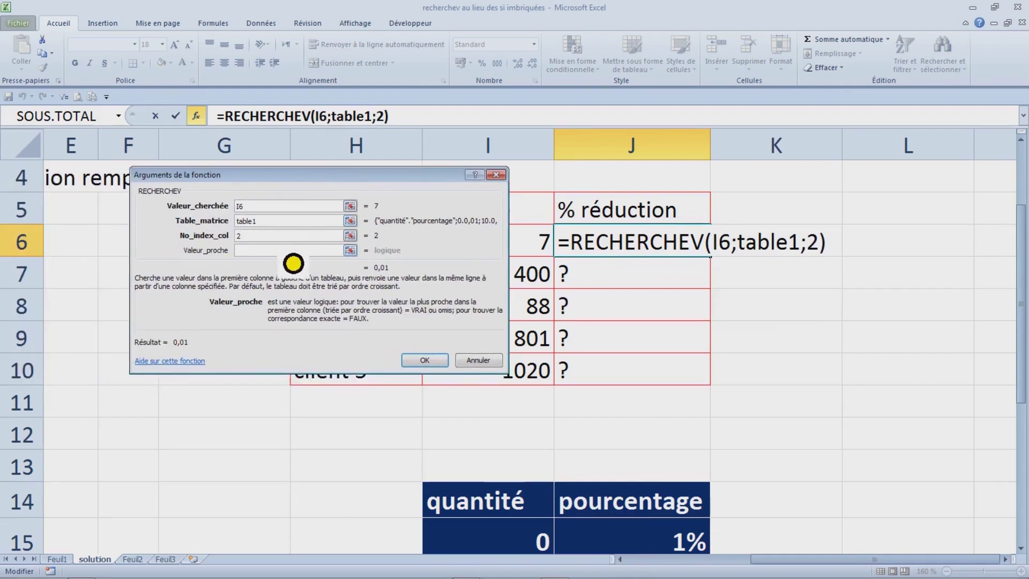
text(vrai)
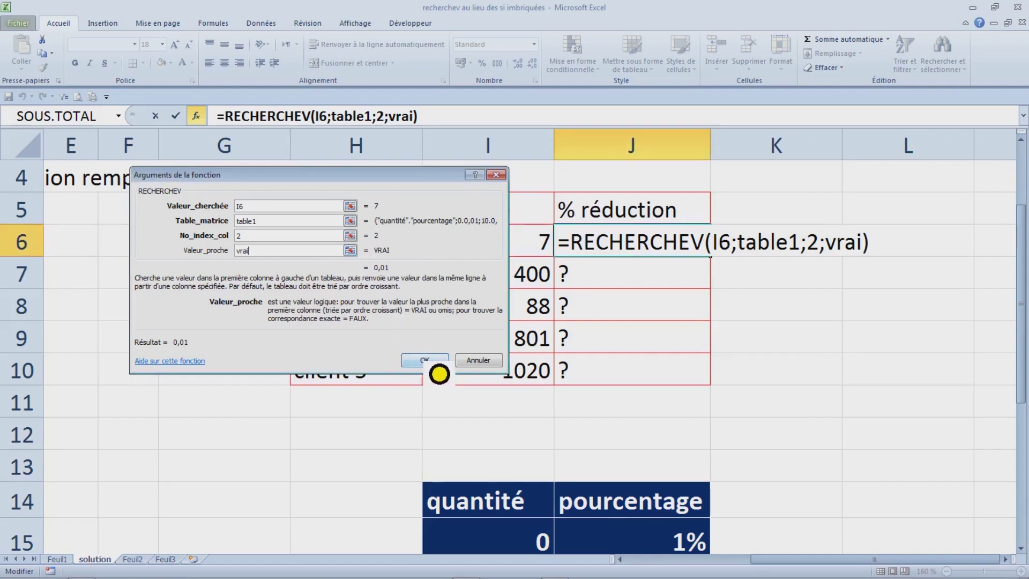
click(433, 366)
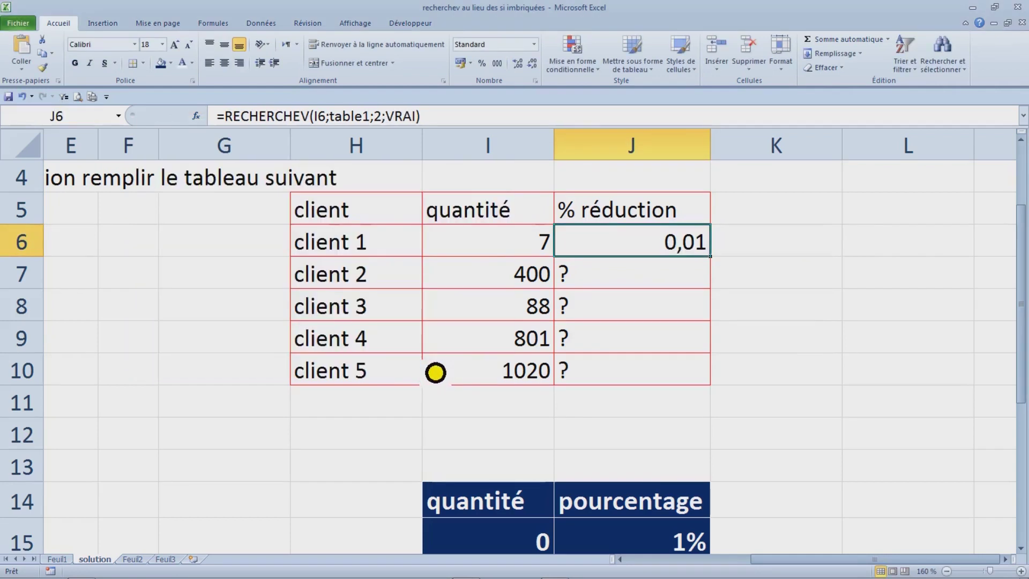
Copy client 1's RECHERCHEV formula from J6 down to client 5 in J10
click(514, 252)
click(671, 255)
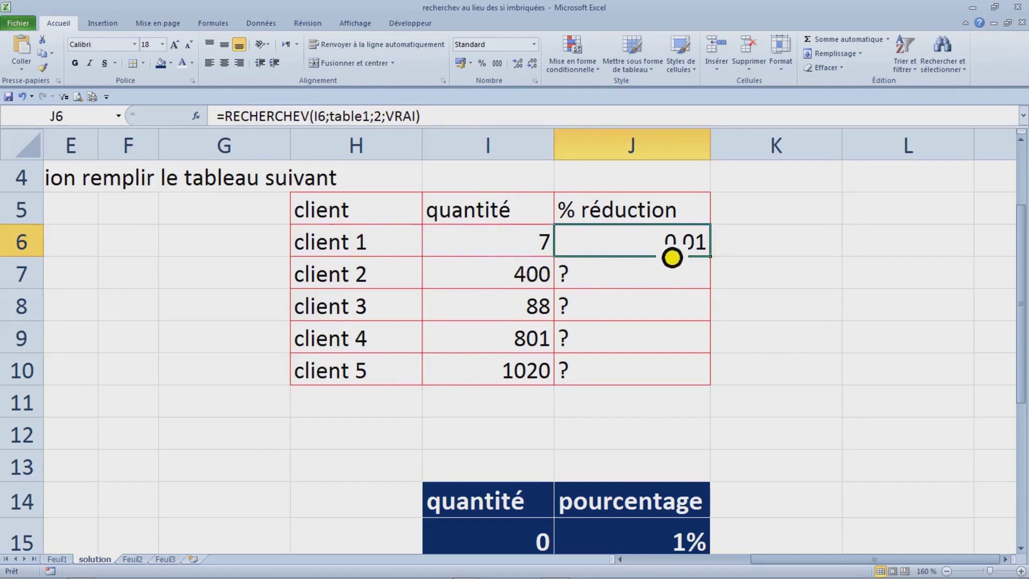
drag(726, 269, 727, 395)
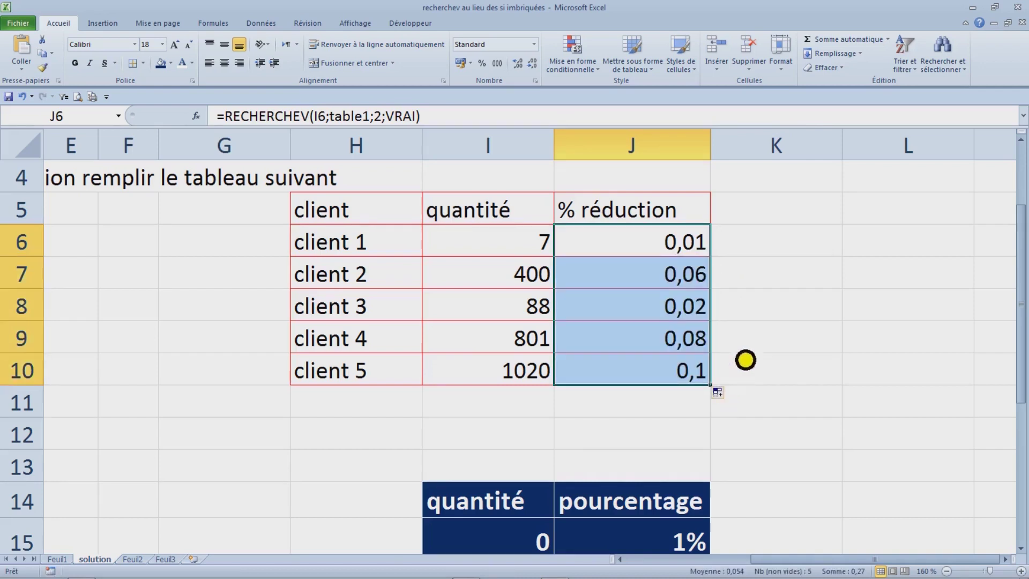
click(777, 274)
drag(666, 252, 670, 383)
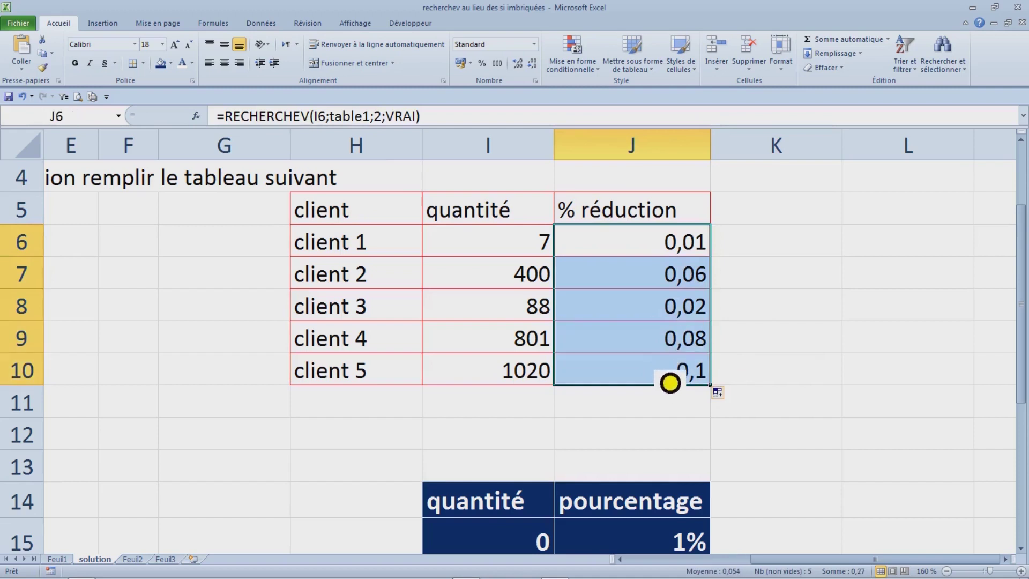
Move the whole client table, headers included, down one row to H6:J11
drag(364, 217, 641, 420)
scroll(650, 401, down, 1)
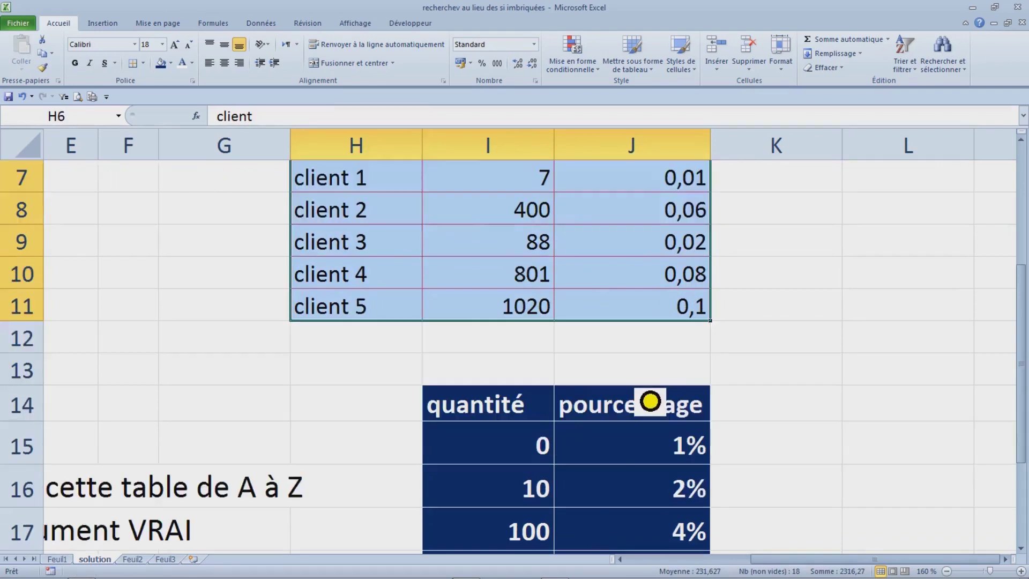
scroll(598, 400, up, 1)
scroll(594, 407, down, 1)
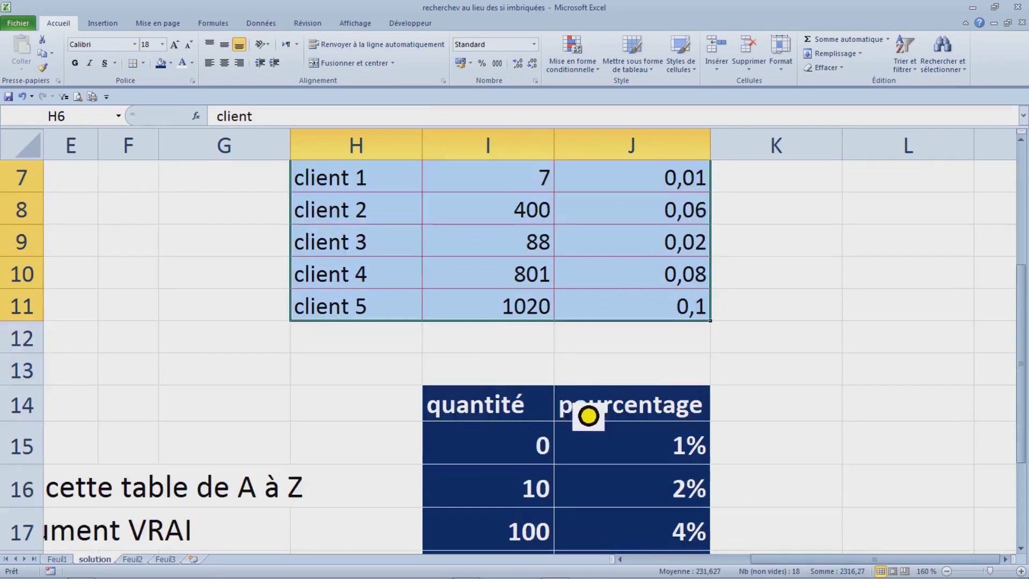
Copy the threshold table table1 to K4 beside the client table, and narrow column I to fit its contents closely
click(516, 412)
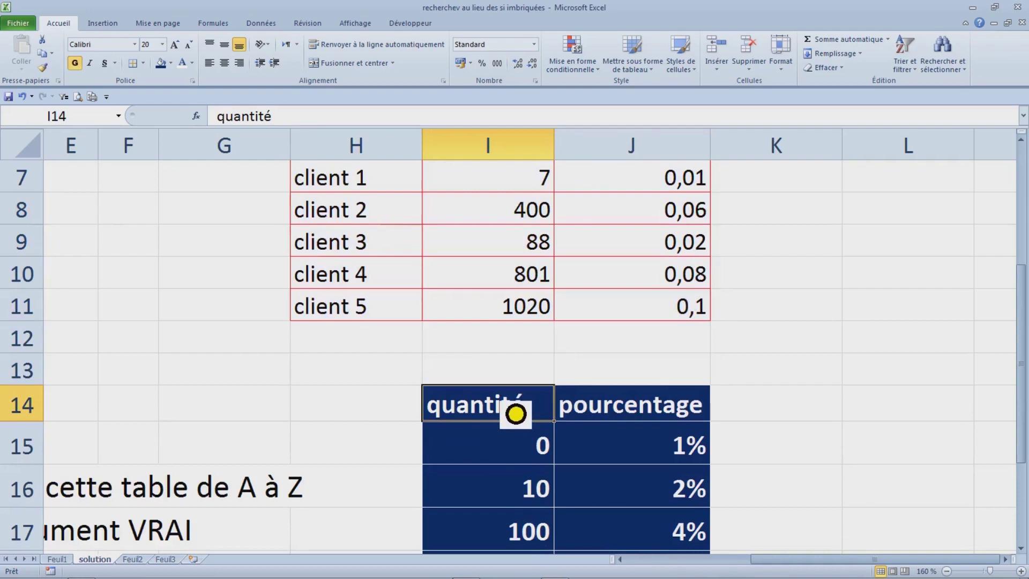
key(ctrl+a)
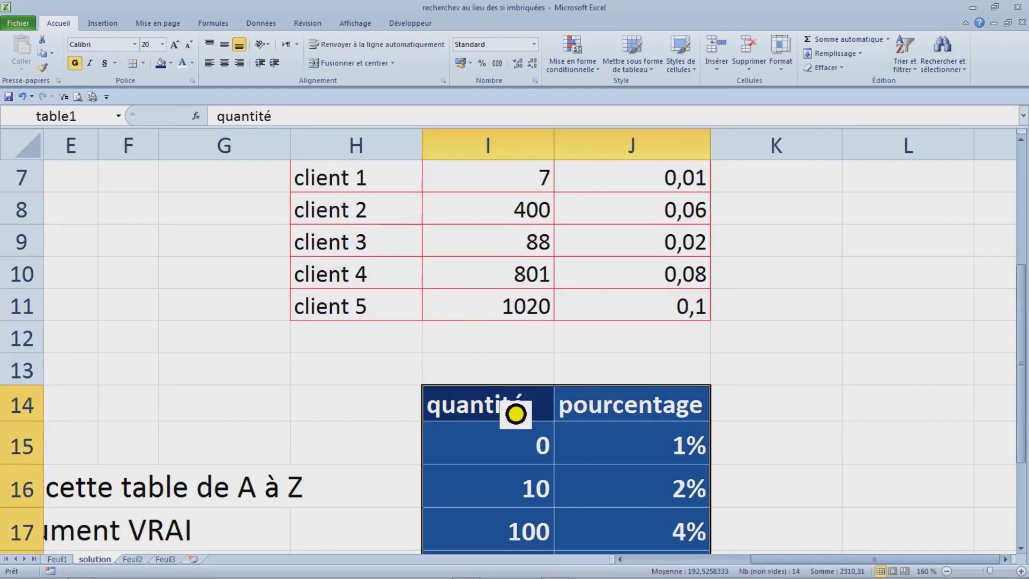
key(ctrl+c)
scroll(682, 407, up, 2)
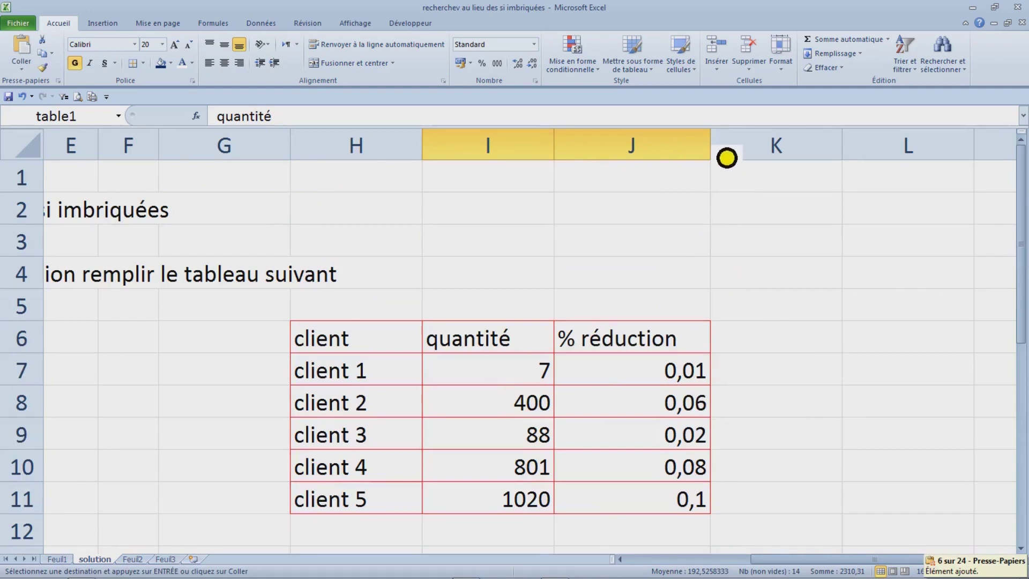
drag(564, 158, 542, 157)
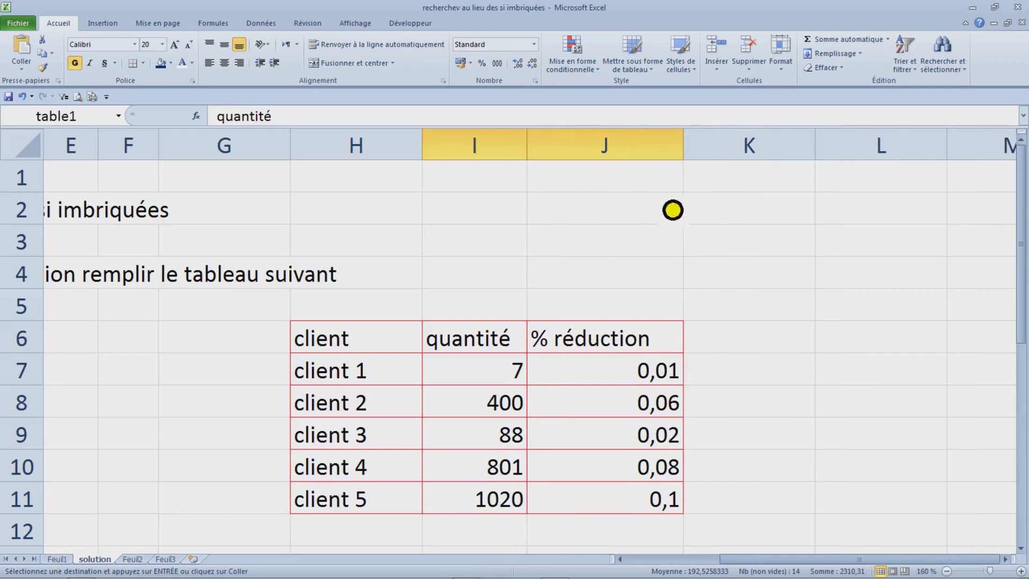
click(650, 189)
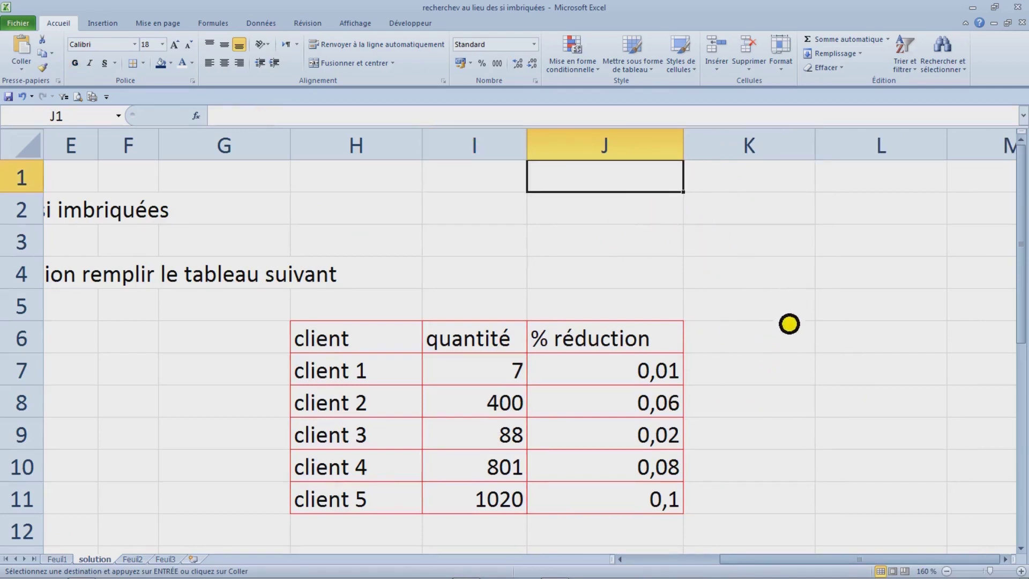
click(791, 285)
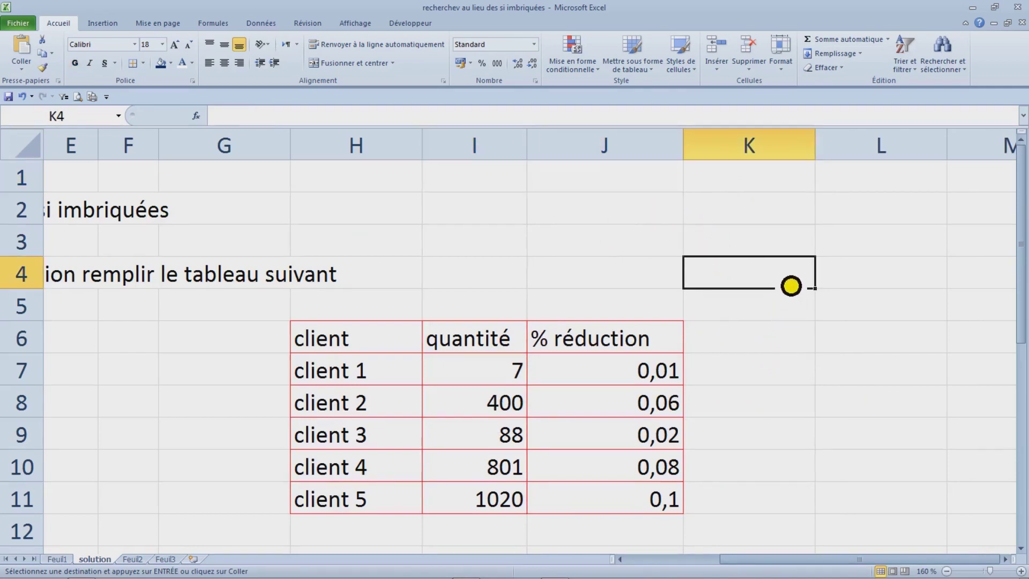
key(ctrl+v)
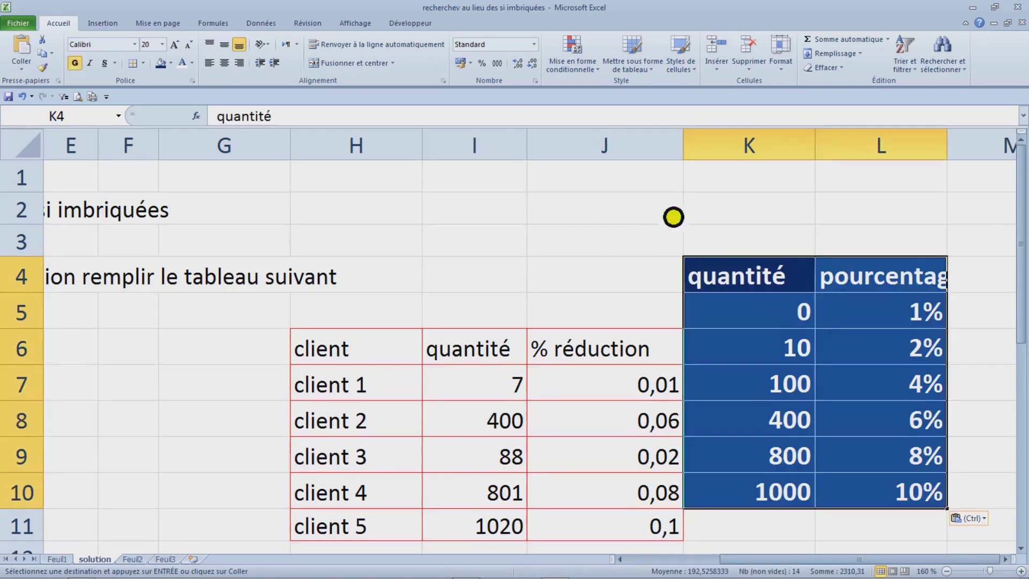
Fit column K to its contents and reduce the copied threshold table's font size to 14
click(683, 145)
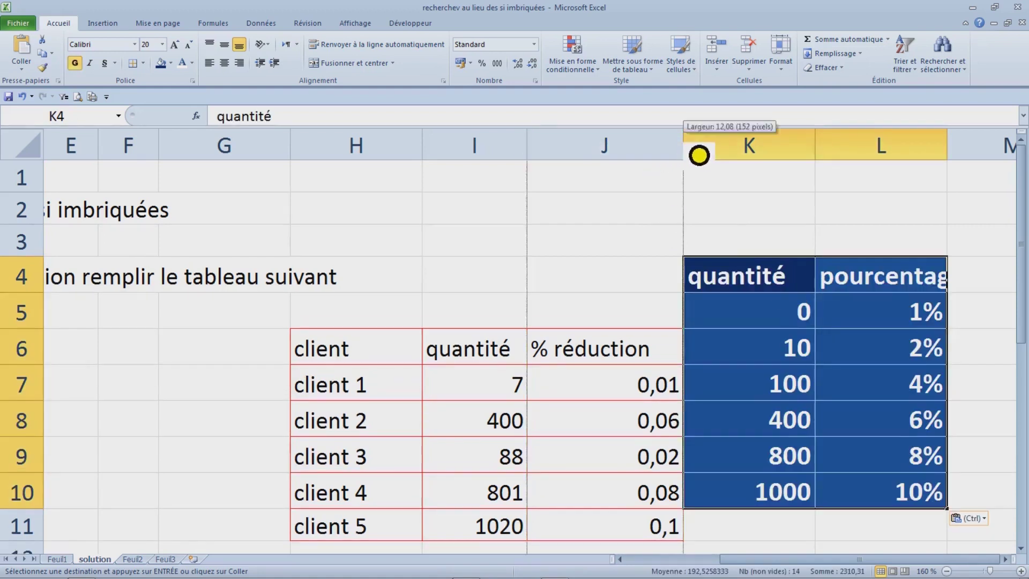
double_click(825, 151)
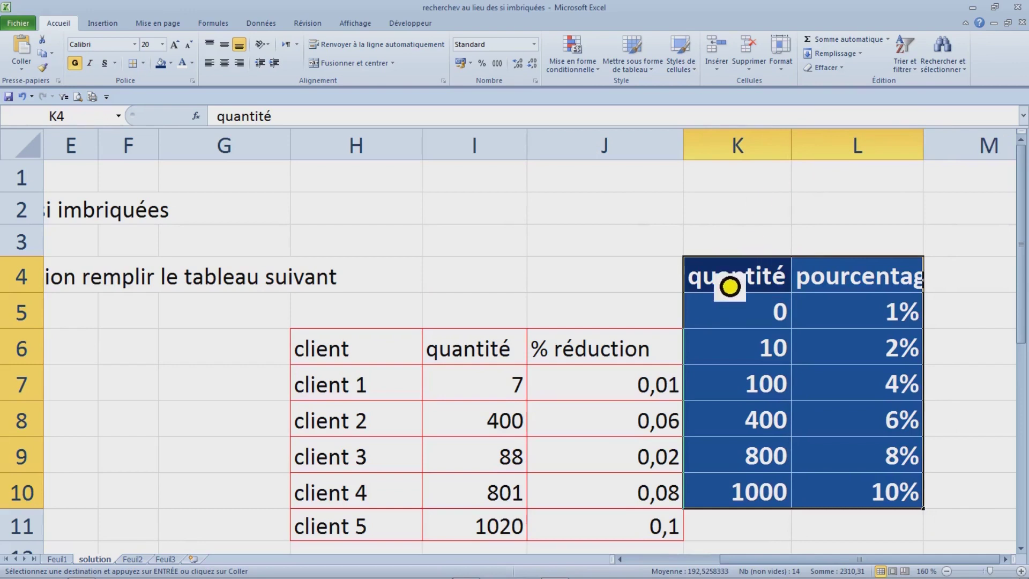
drag(740, 292, 873, 492)
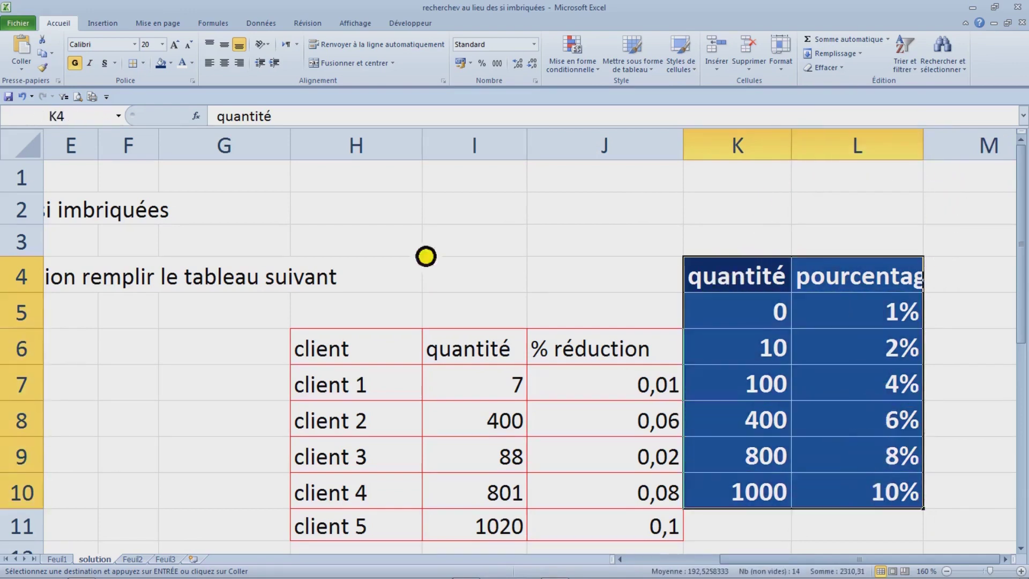
click(191, 45)
click(191, 45)
click(191, 45)
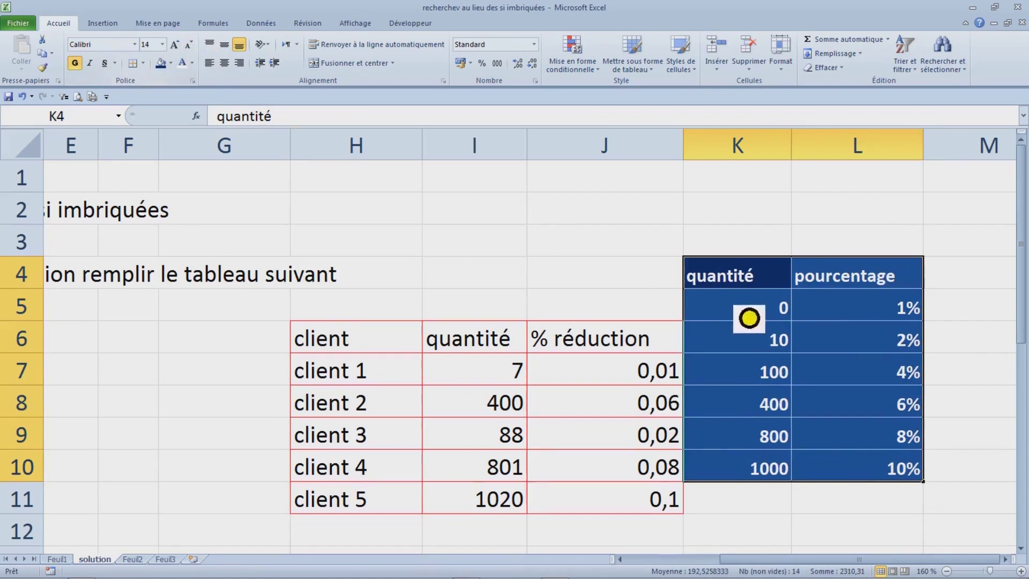
Move the copied threshold table to L1 and fit the widths of columns L and M to their contents
drag(792, 269, 808, 199)
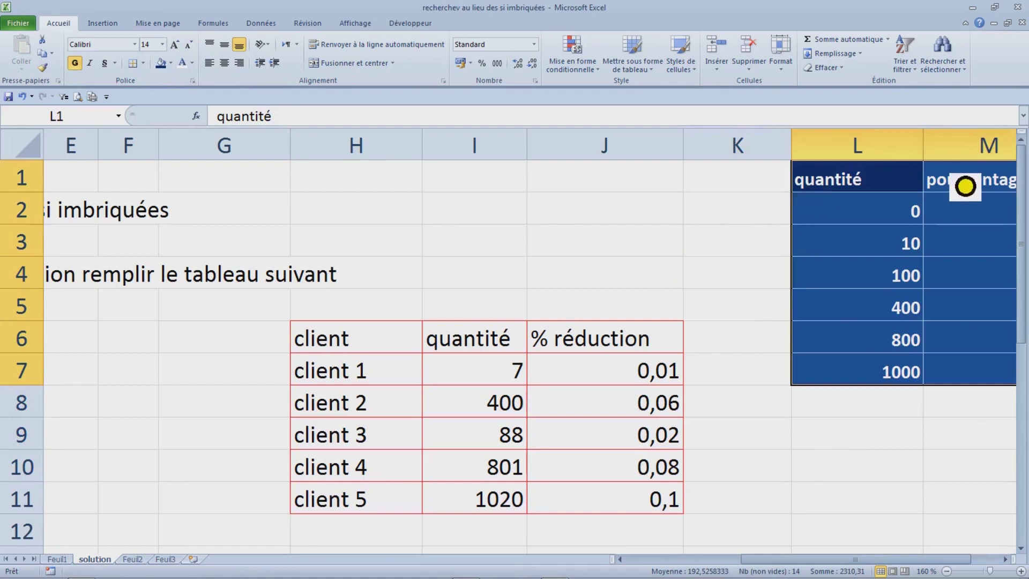
double_click(922, 146)
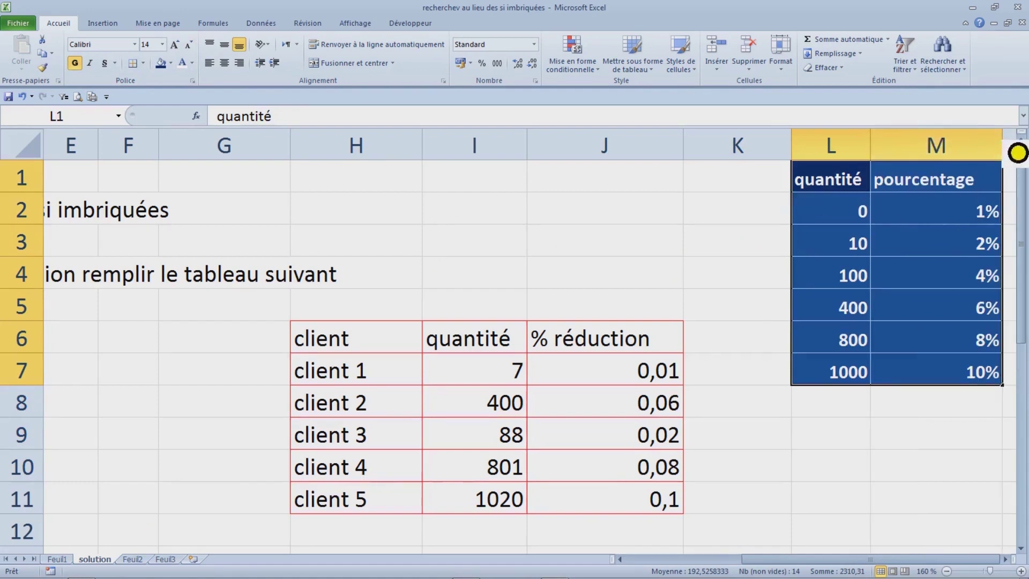
double_click(1012, 150)
click(766, 252)
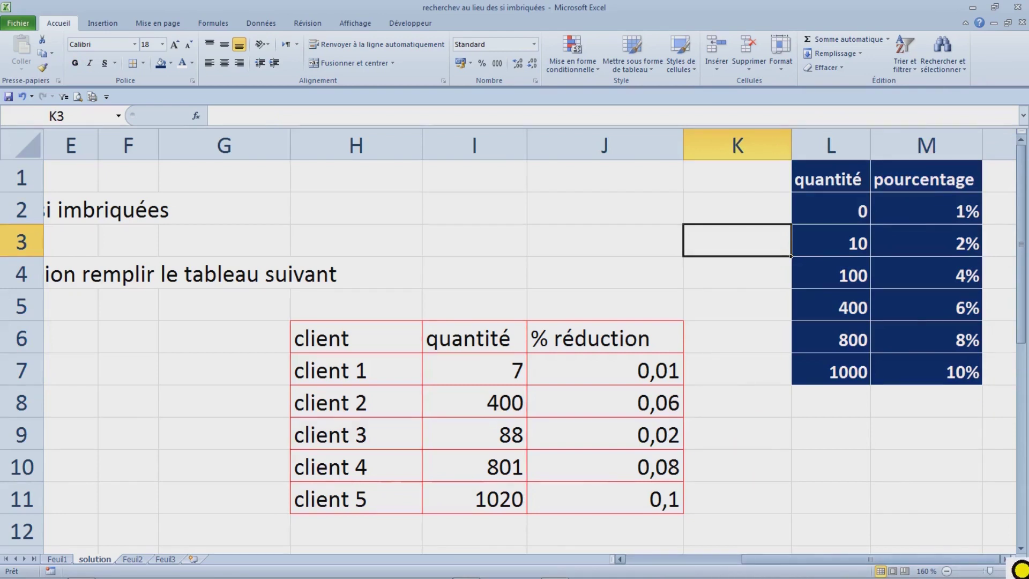
Format the reduction results of all five clients, J7:J11, as percentages
click(1005, 559)
click(1006, 559)
click(1006, 559)
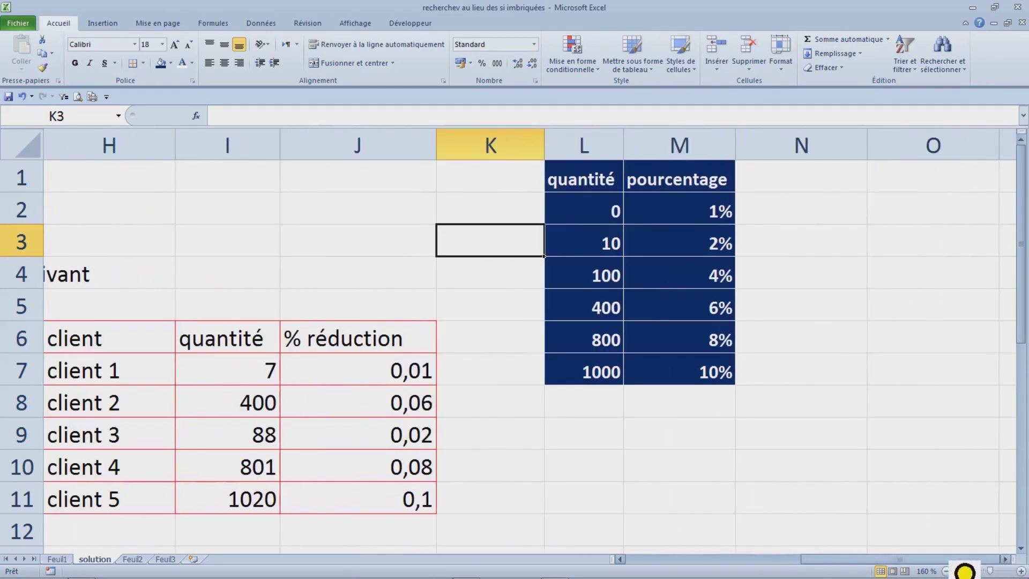
drag(855, 560, 819, 560)
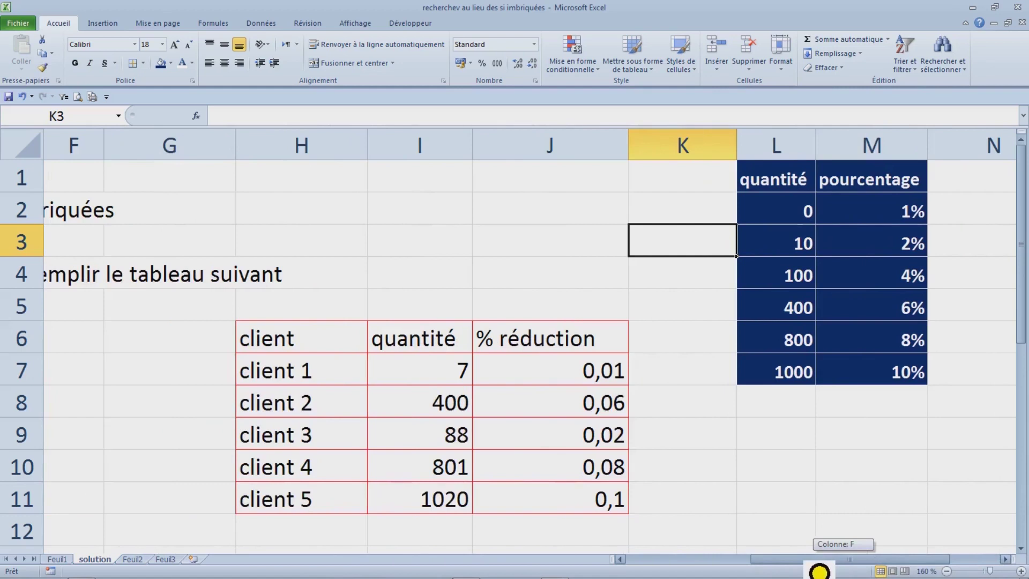
click(415, 379)
click(600, 379)
drag(555, 386, 560, 509)
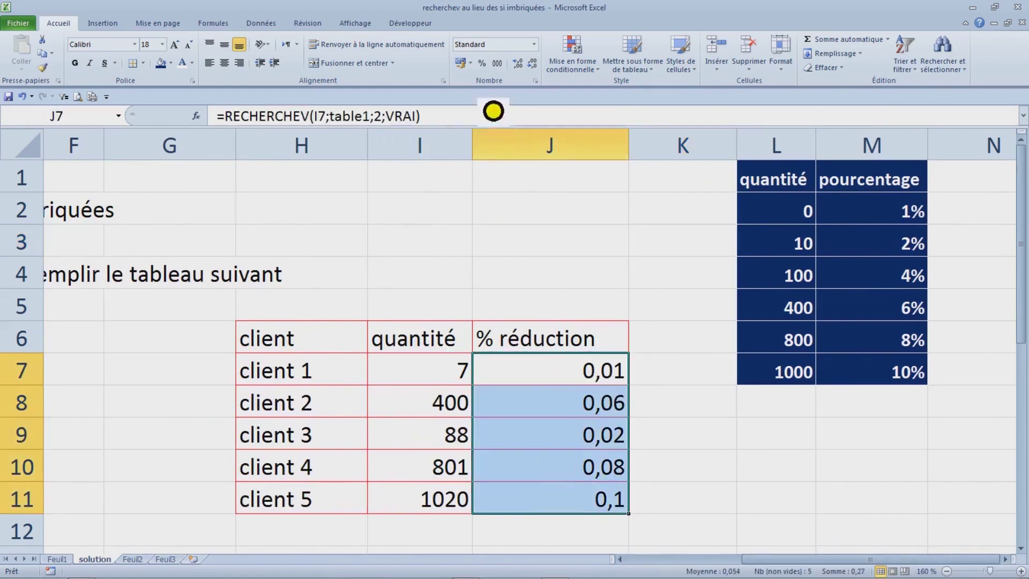
click(481, 63)
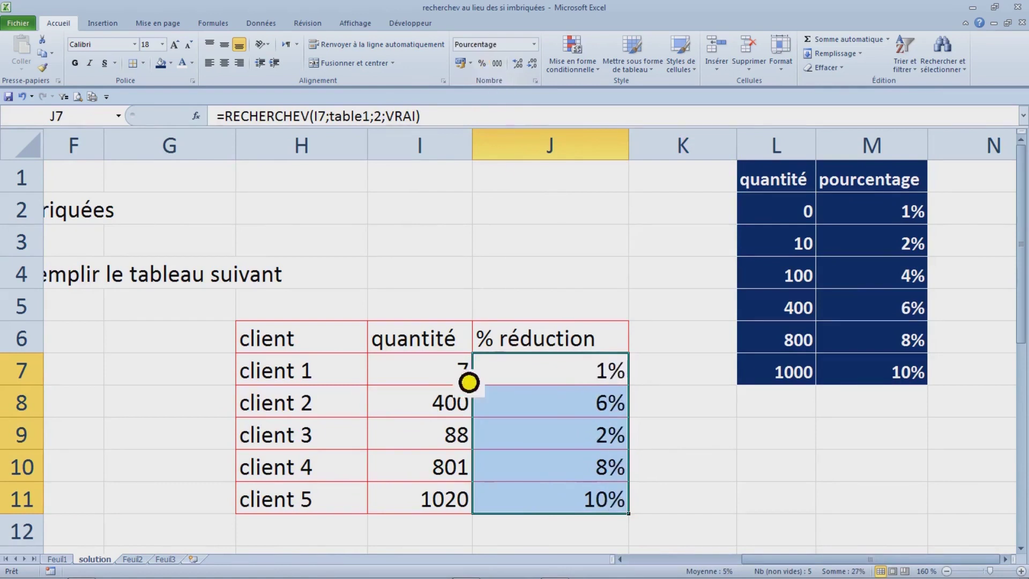
Compare client 1's row with the lowest thresholds and add the note "car 7<10" in I3
click(444, 379)
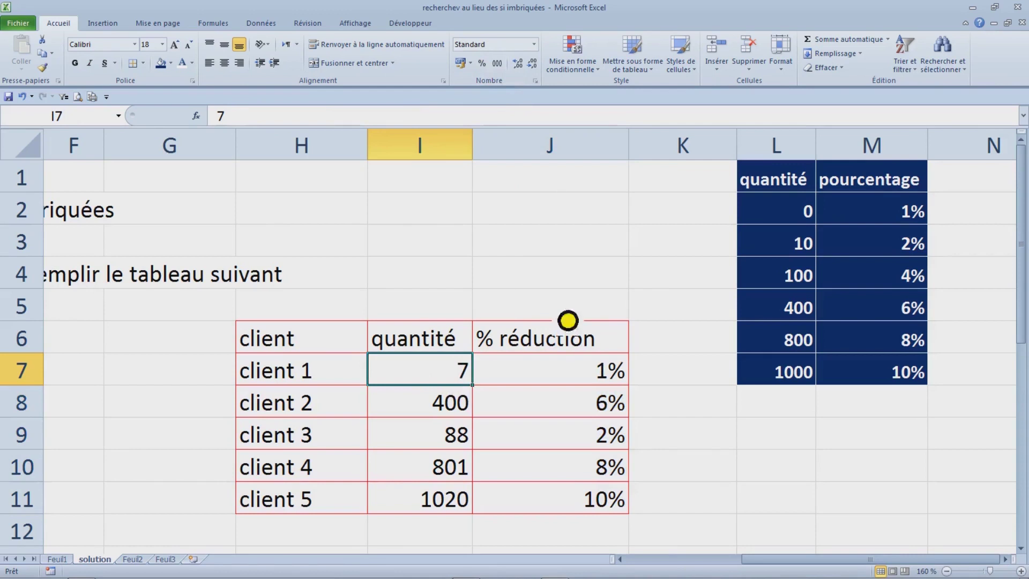
drag(460, 384, 563, 383)
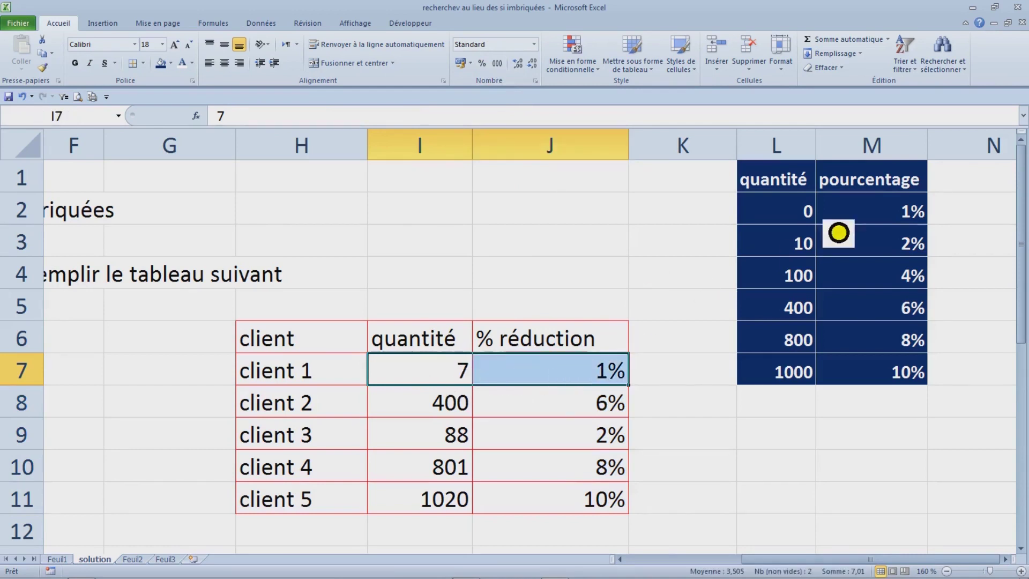
drag(806, 217, 807, 251)
click(457, 375)
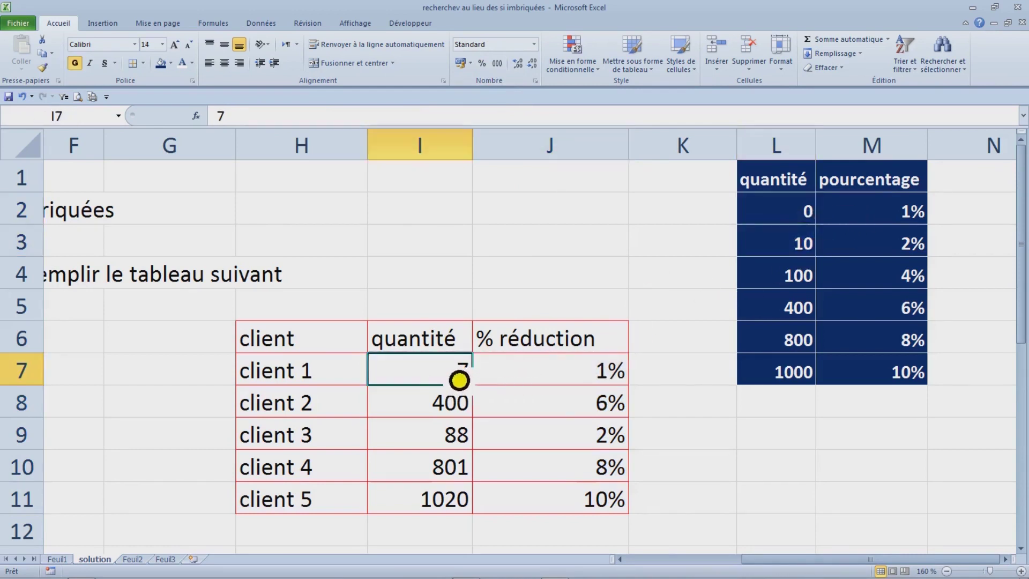
click(464, 245)
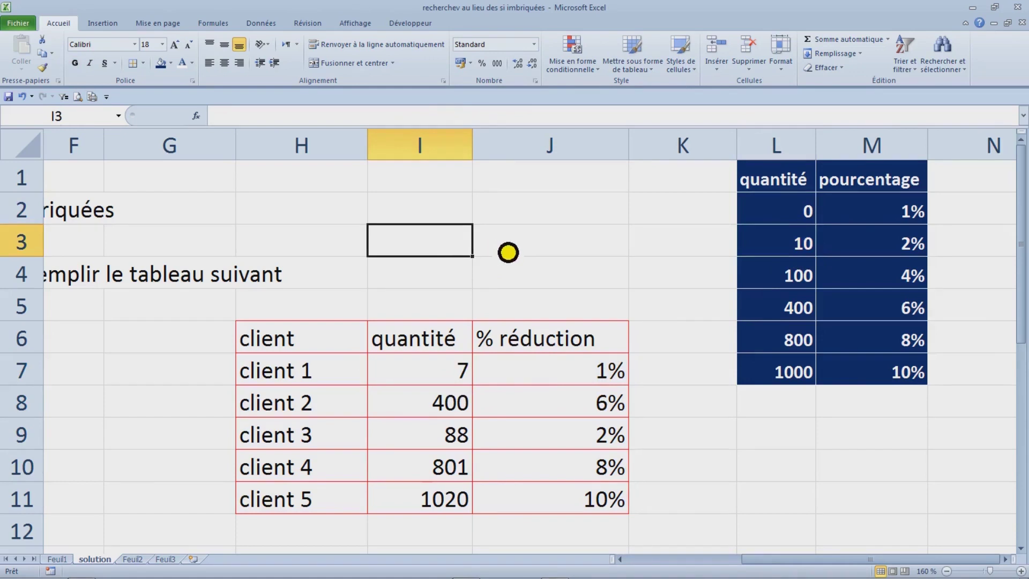
text(car 7<10)
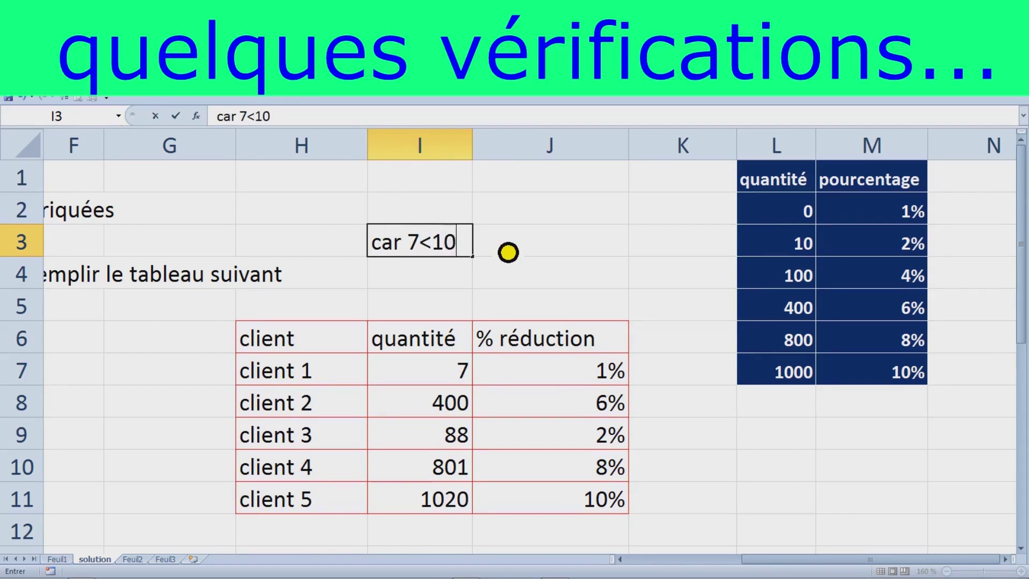
click(605, 288)
Recheck client 1's quantity and reduction, and compare client 2's row with the 400 threshold row
click(461, 386)
click(597, 390)
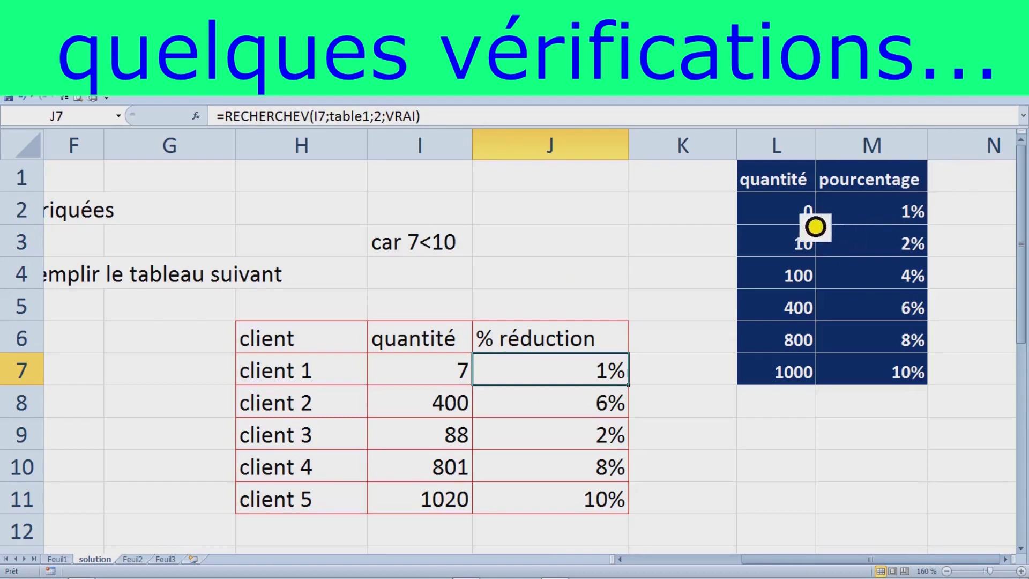
click(459, 408)
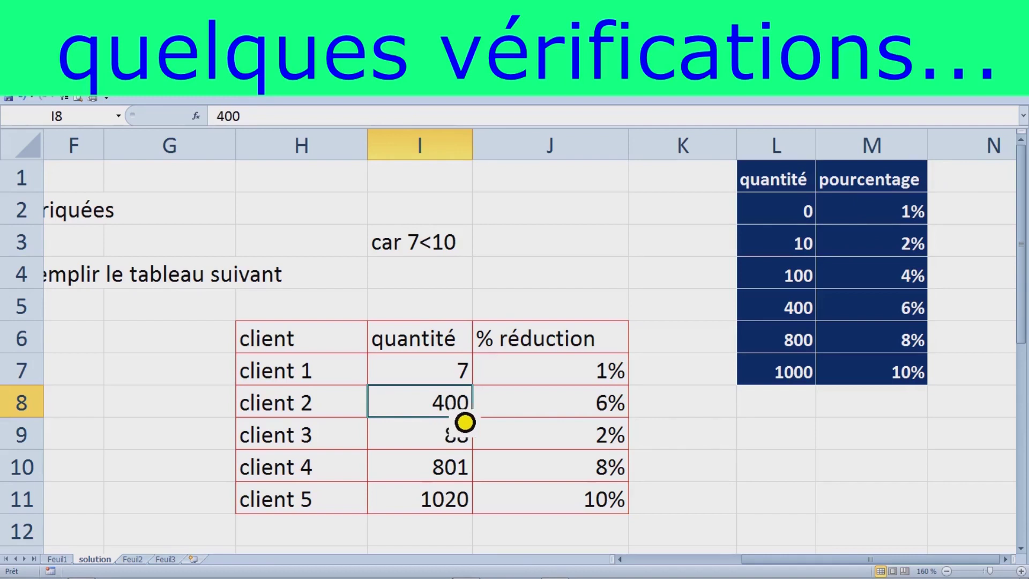
drag(466, 420, 581, 415)
click(809, 317)
drag(811, 323, 898, 324)
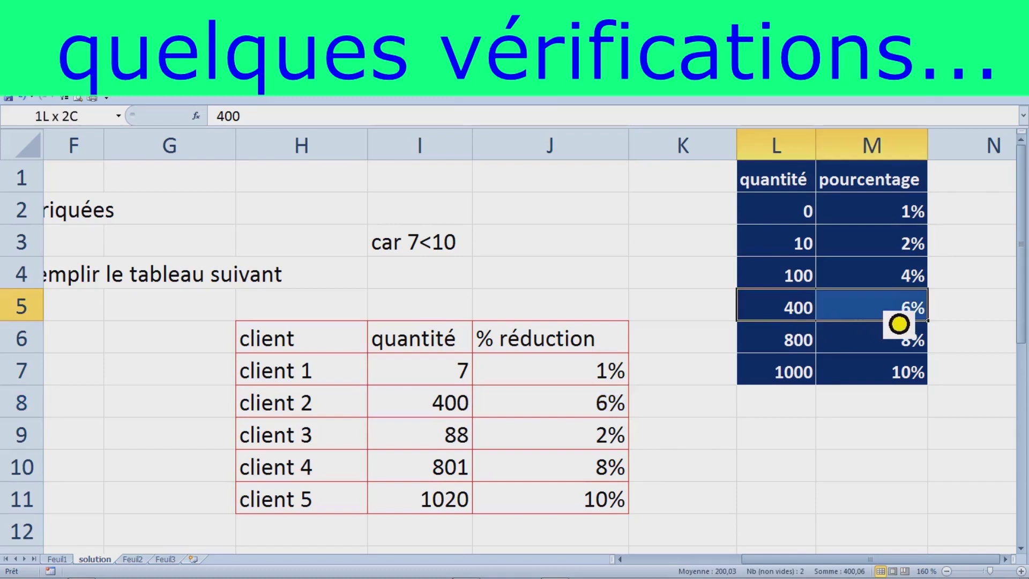
Add the note "car 88<100" in K9 beside client 3's reduction
drag(464, 450, 608, 454)
click(677, 450)
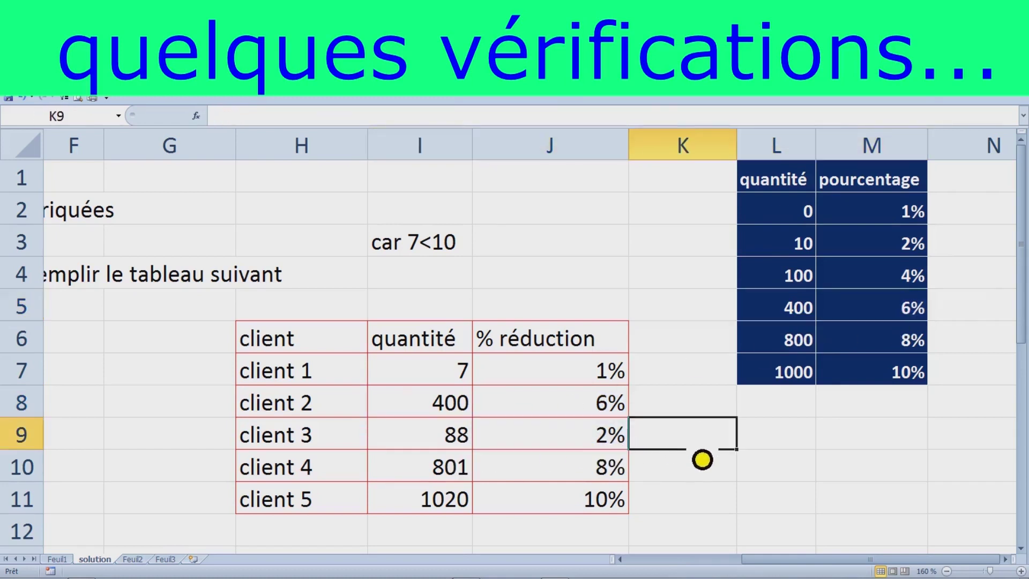
text(car 88<100)
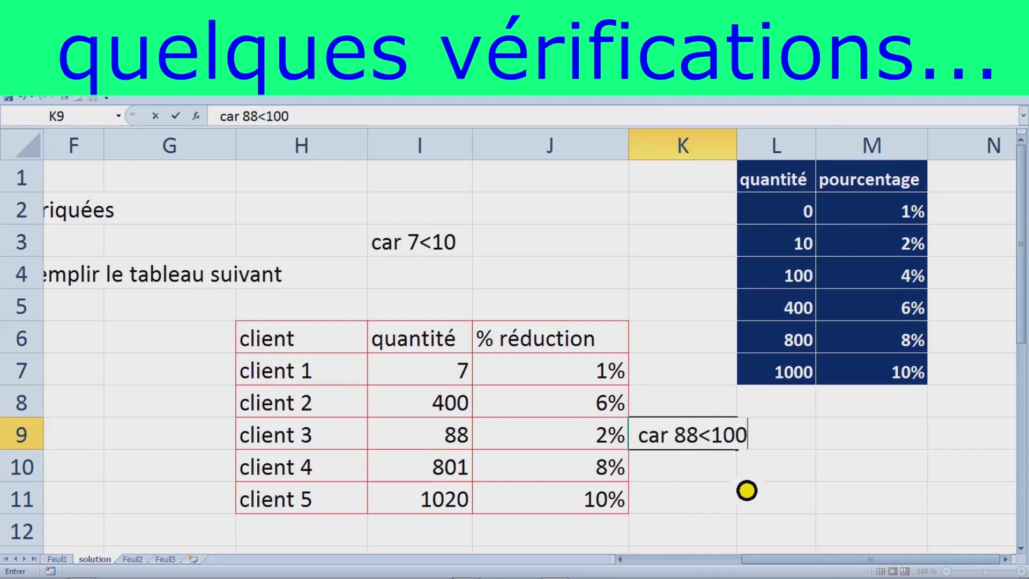
click(843, 509)
Highlight the threshold row for quantity 10, L3:M3, with a yellow fill and black text
click(805, 287)
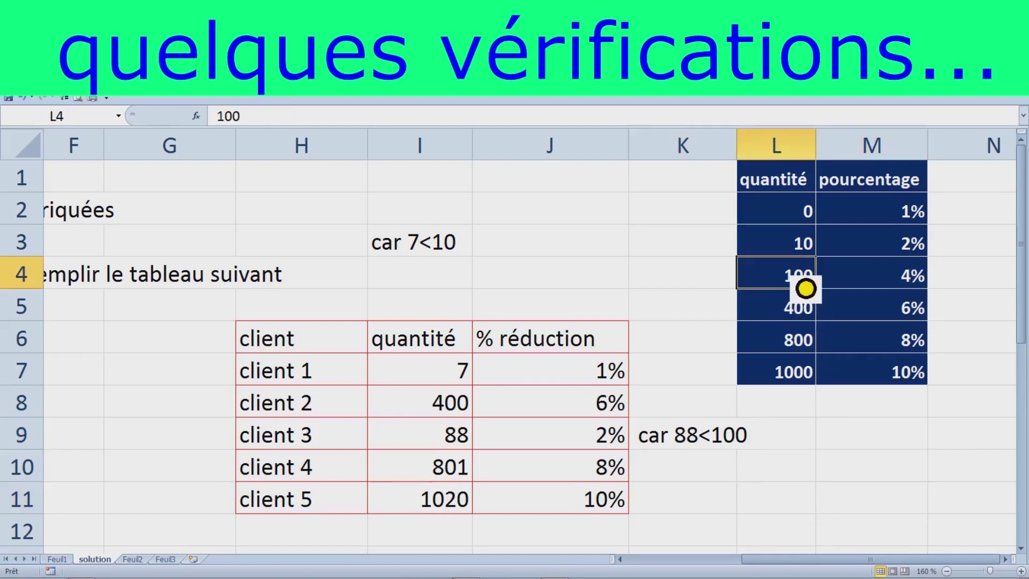
drag(806, 287, 886, 278)
drag(806, 244, 904, 254)
click(172, 62)
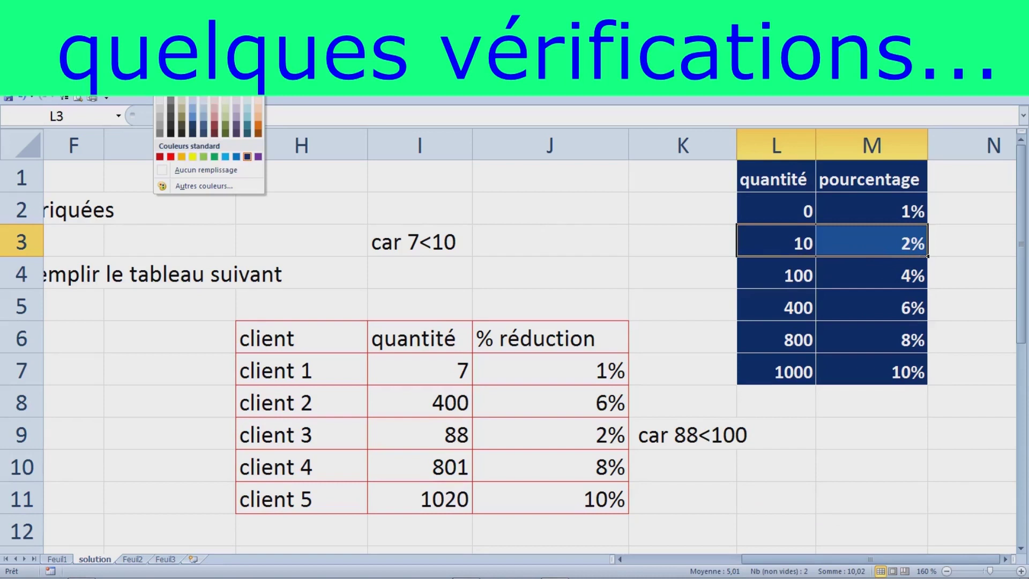
click(193, 157)
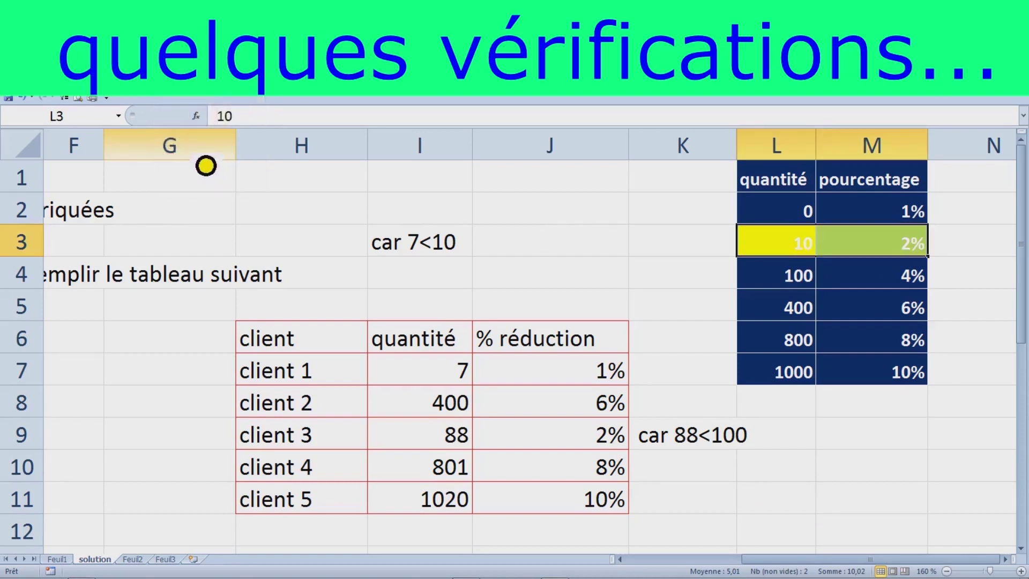
click(194, 61)
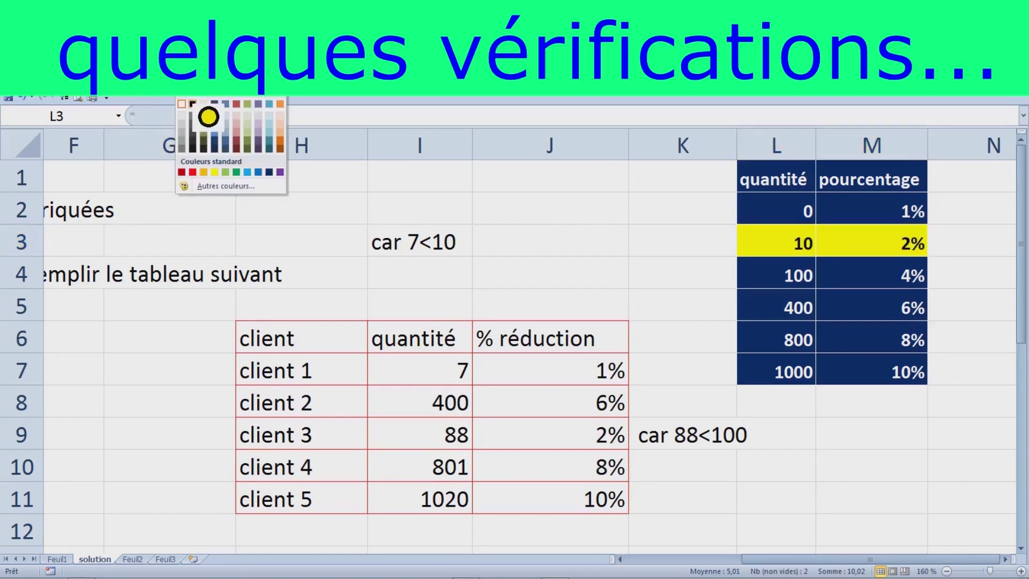
click(198, 106)
click(769, 473)
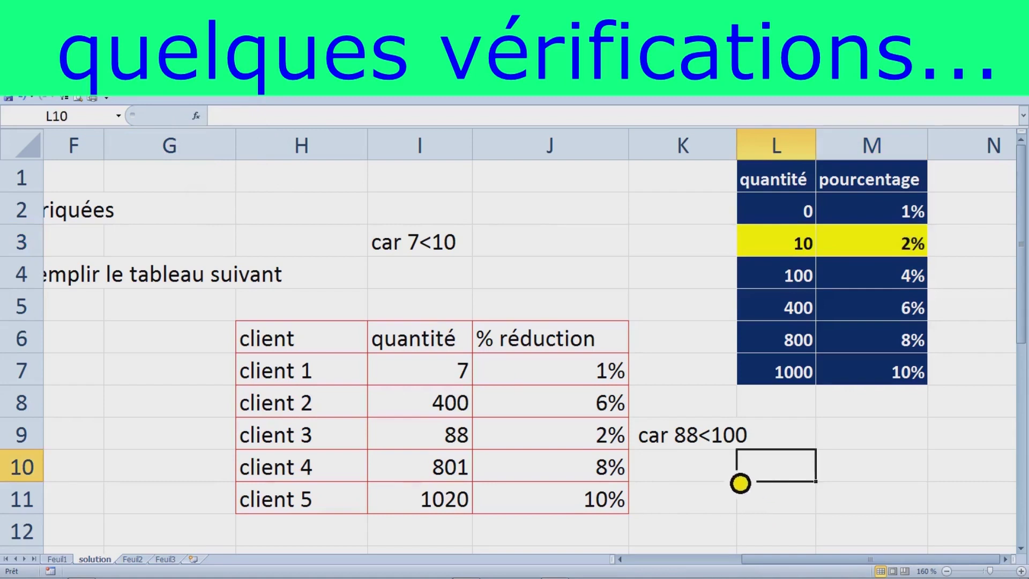
Fill client 3's quantity and reduction cells, I9:J9, with the same yellow
drag(437, 443, 581, 444)
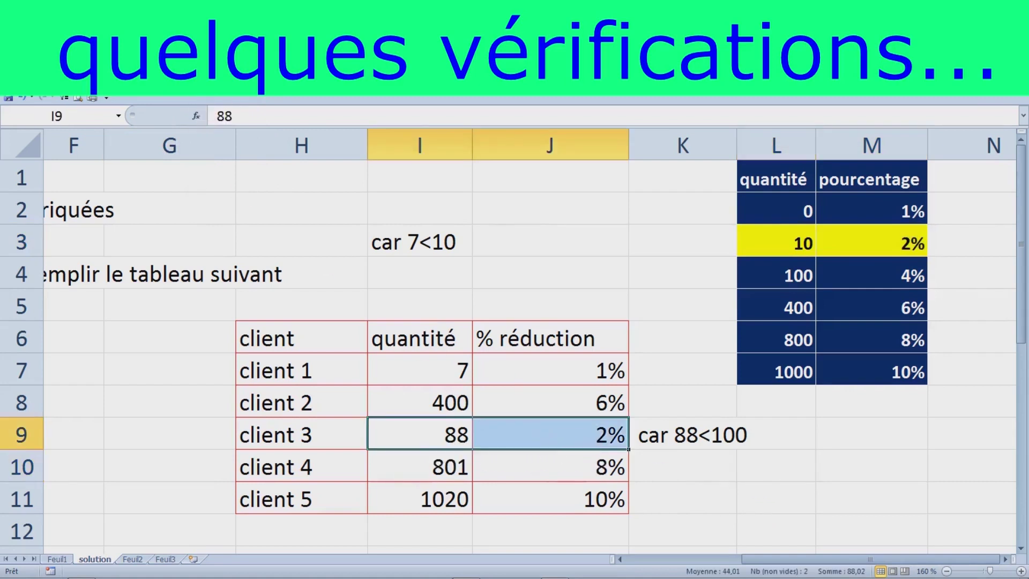
click(159, 61)
click(752, 484)
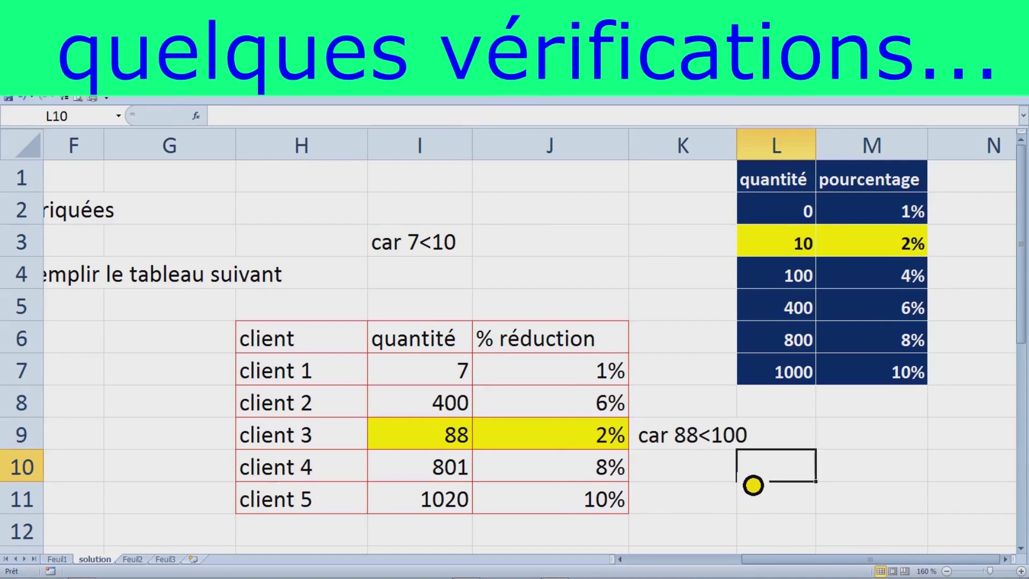
Add the note "car 801<1000 et 801>800" in K10 and compare client 4's row with the 800 threshold row
drag(464, 482, 568, 485)
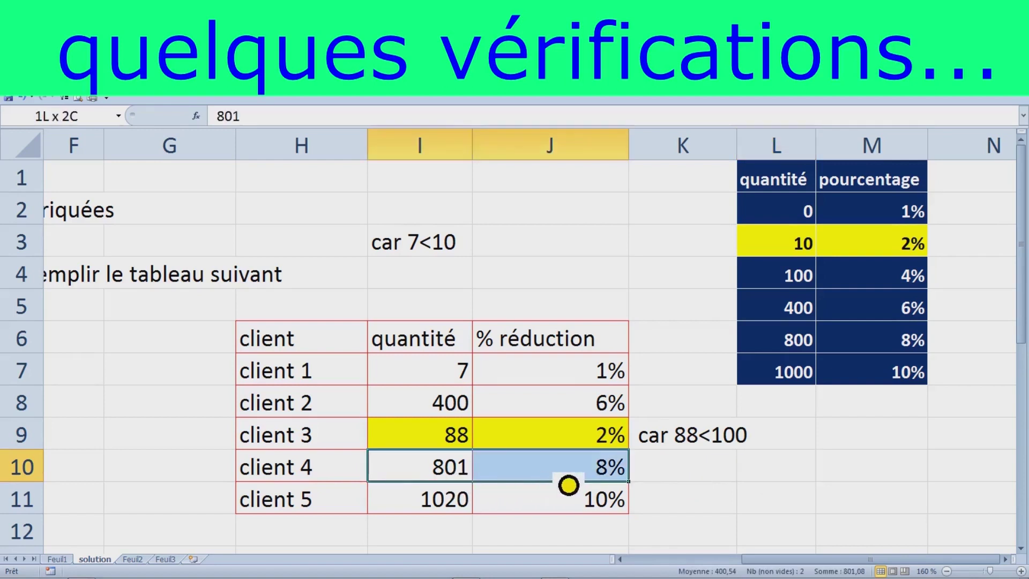
click(904, 350)
click(463, 482)
click(672, 482)
text(car 801<)
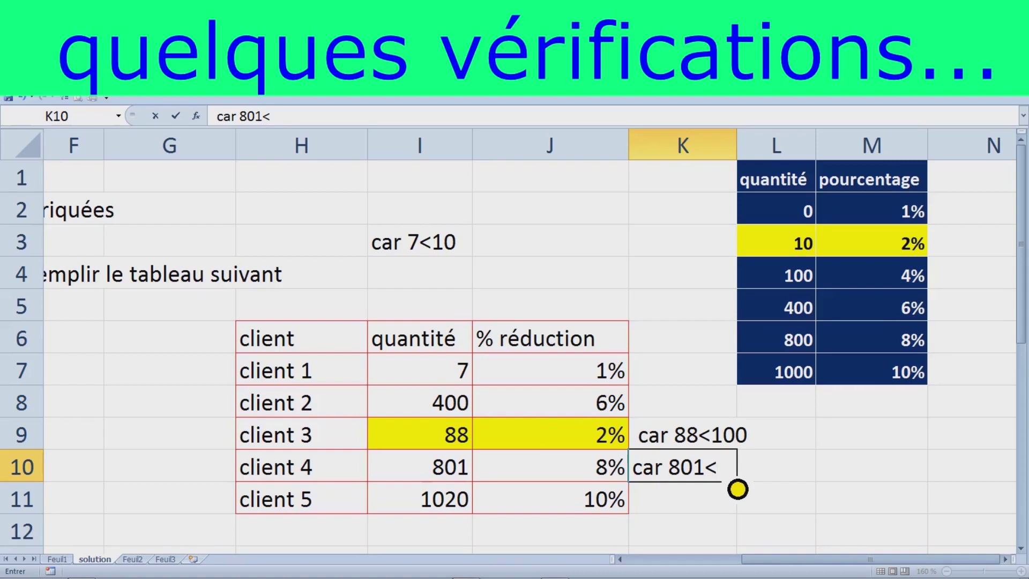
text(1000)
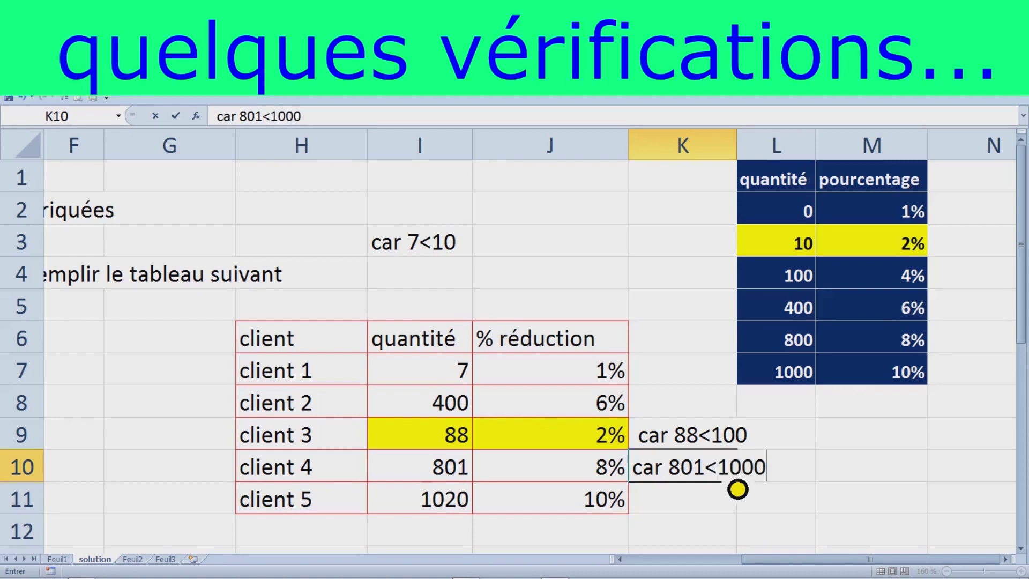
text(  et 801)
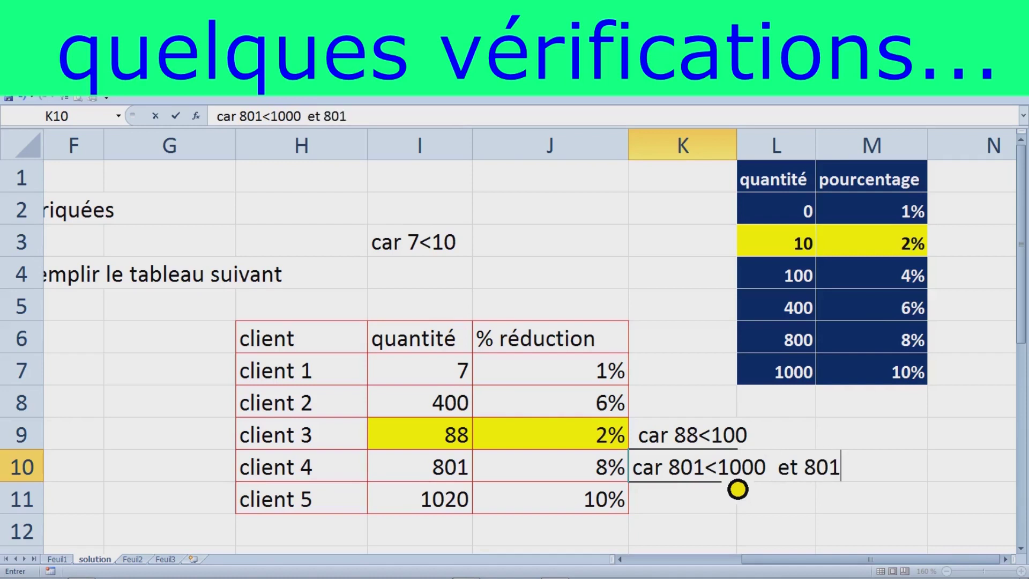
text(>800)
click(659, 369)
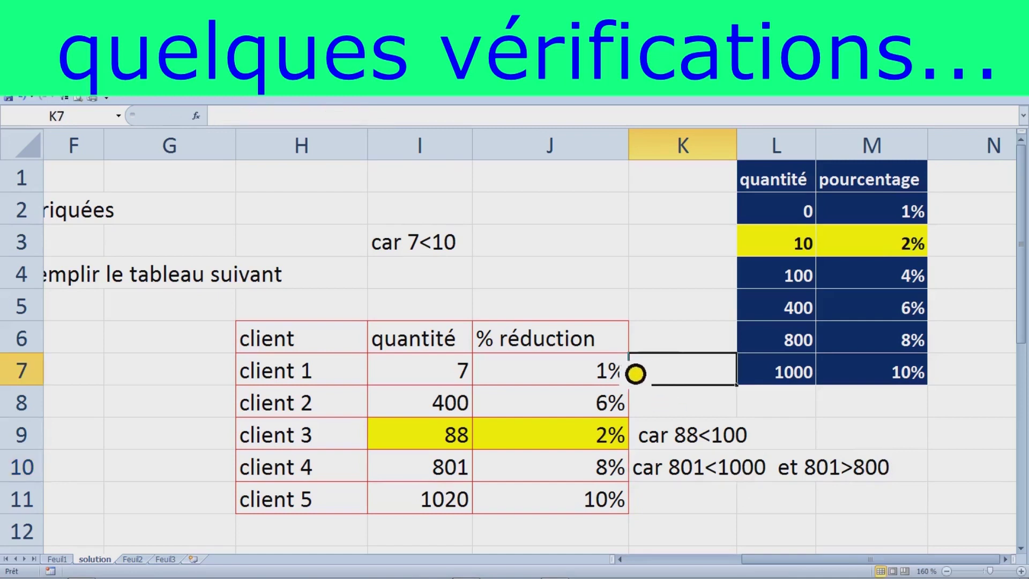
drag(465, 481, 601, 480)
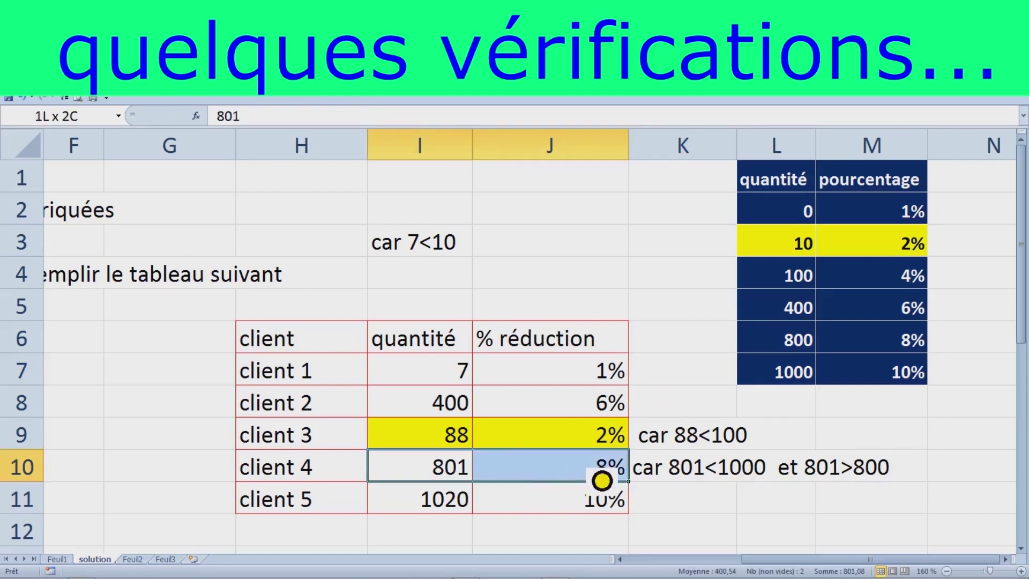
drag(801, 349, 896, 355)
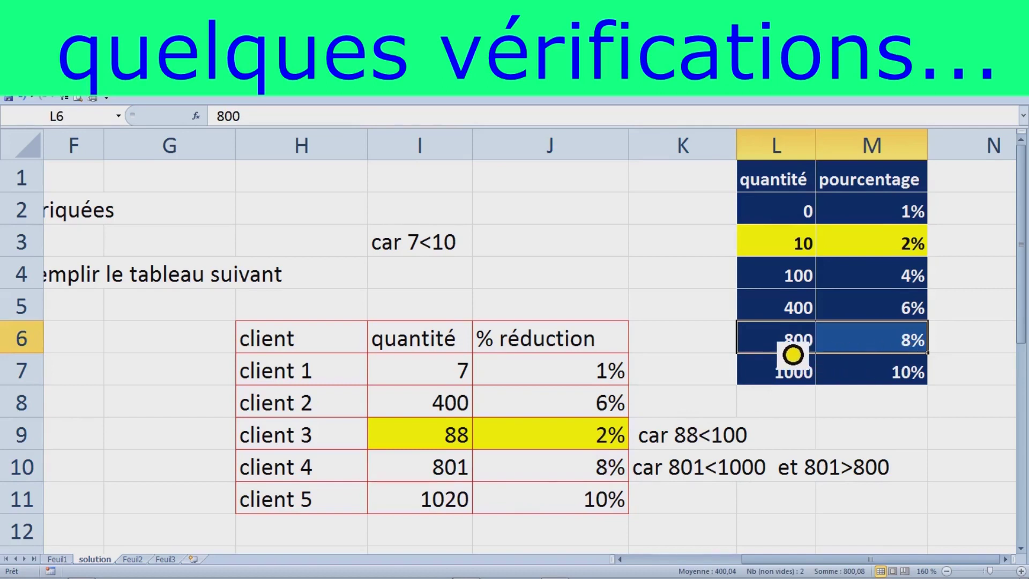
Fill client 4's quantity and reduction cells, I10:J10, with orange
drag(475, 480, 582, 483)
click(172, 62)
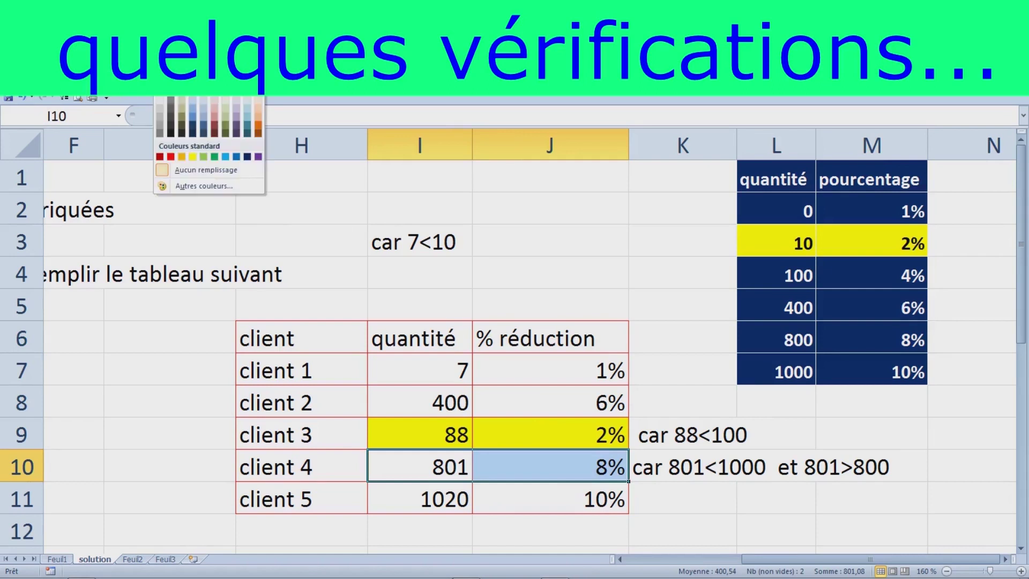
click(183, 158)
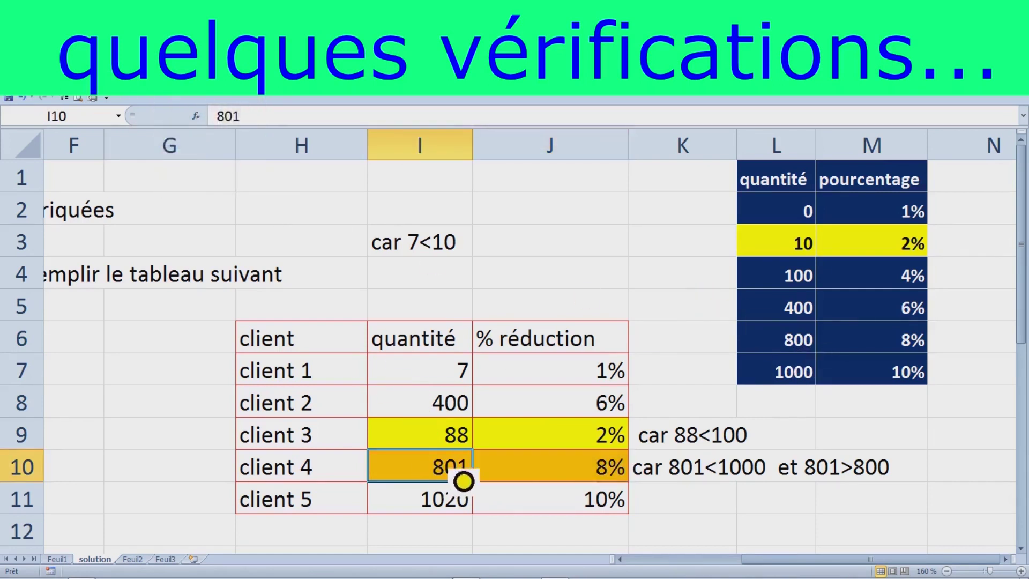
Highlight the threshold row for quantity 800, L6:M6, with the same orange fill and black text
click(789, 351)
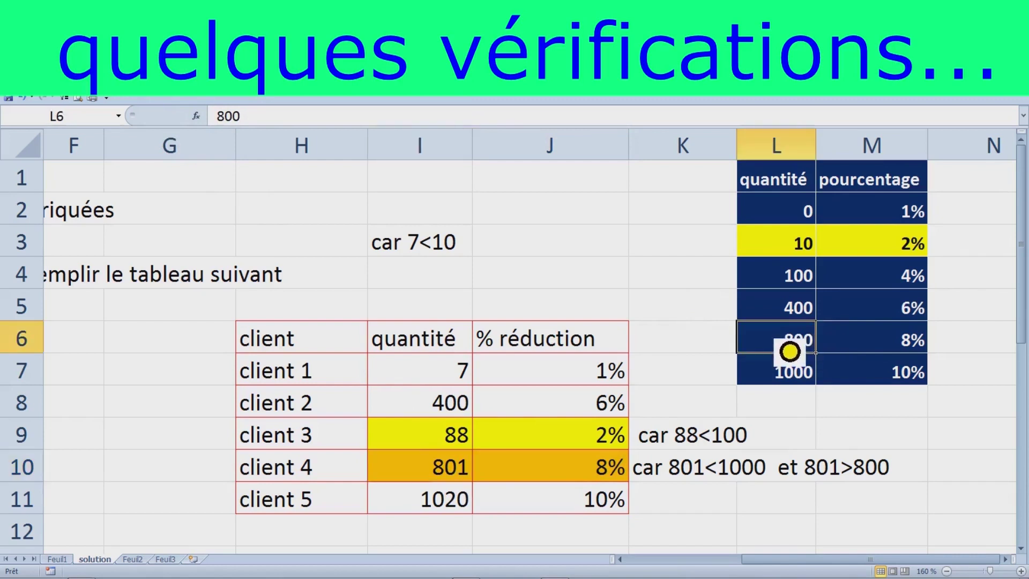
drag(789, 351, 896, 352)
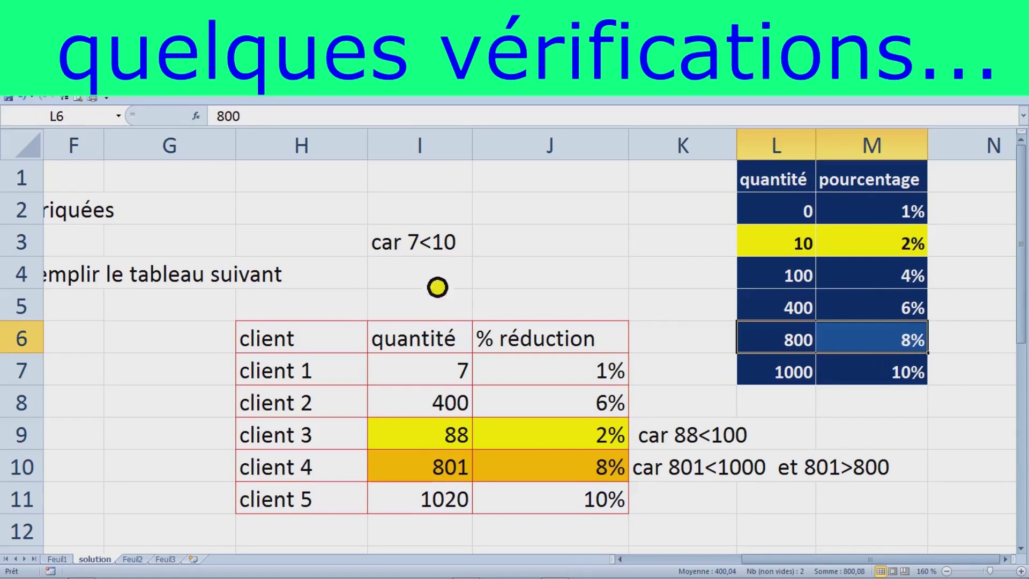
click(185, 60)
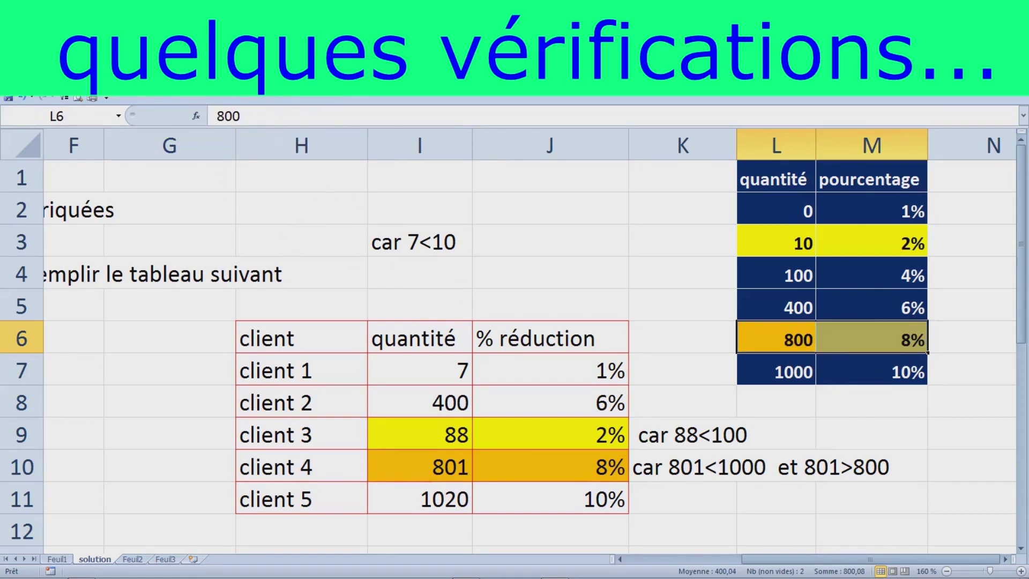
click(625, 255)
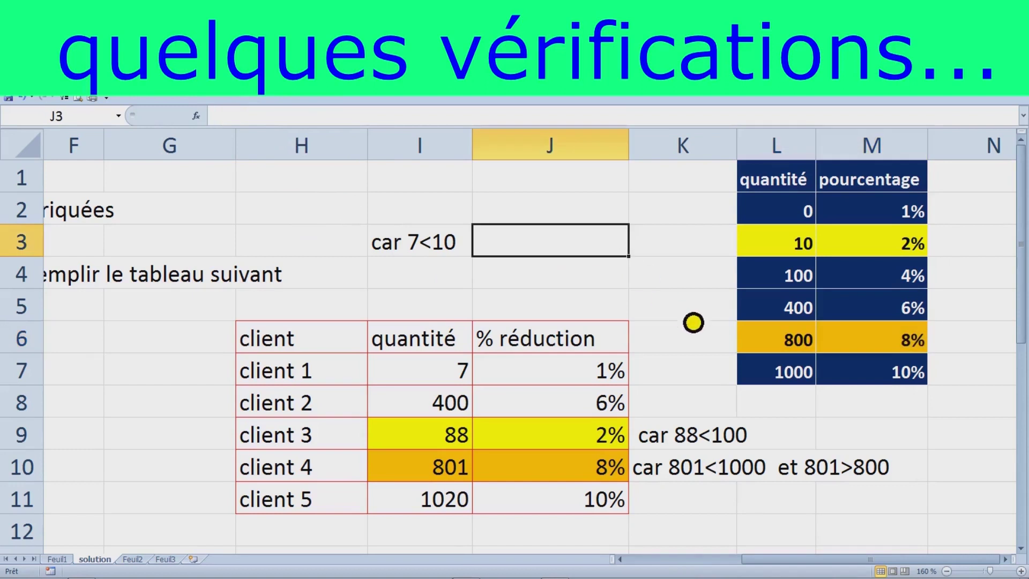
Add the note "car 1020 >1000" in K11 beside client 5's reduction
drag(468, 510, 580, 510)
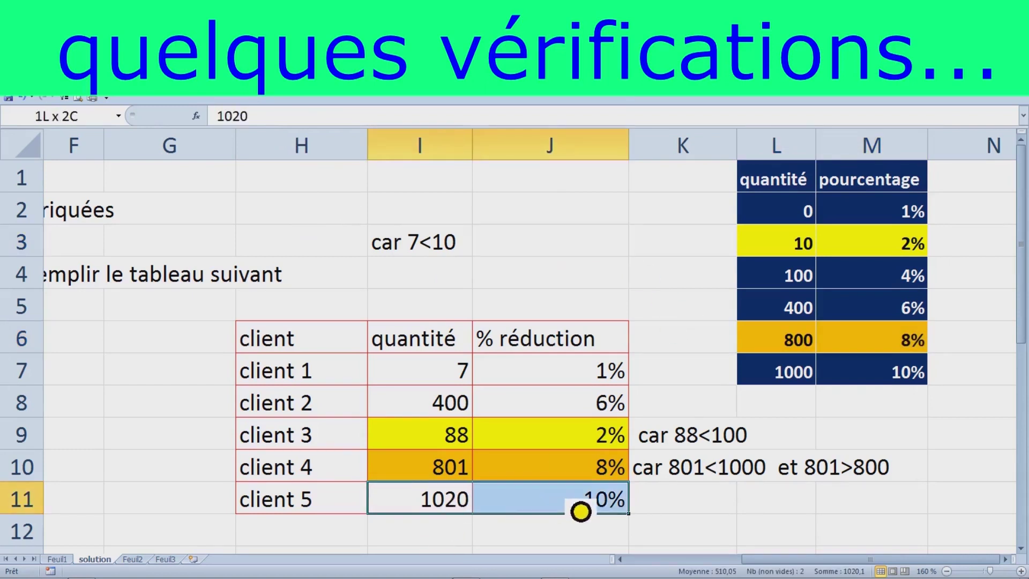
click(695, 514)
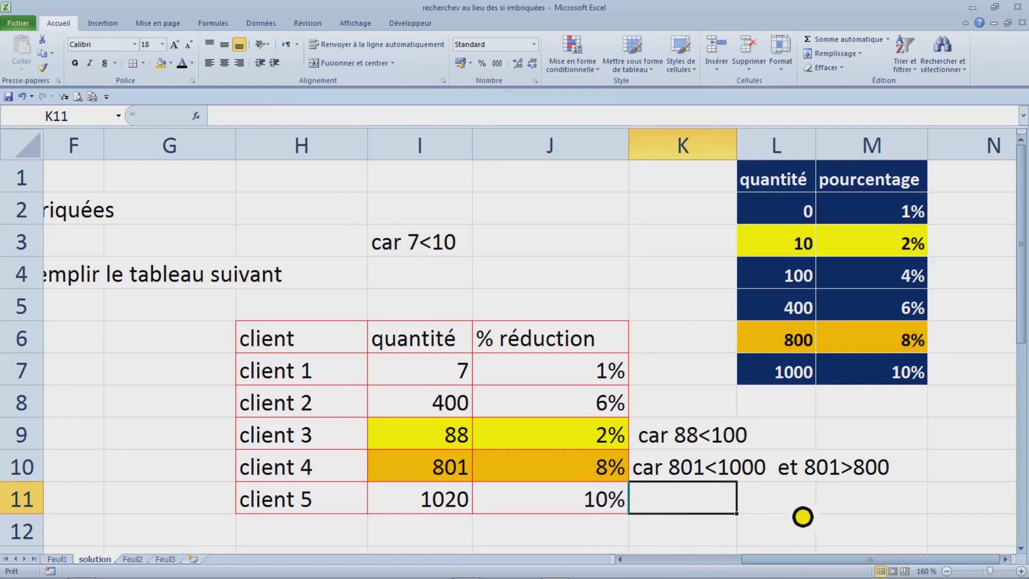
text(car )
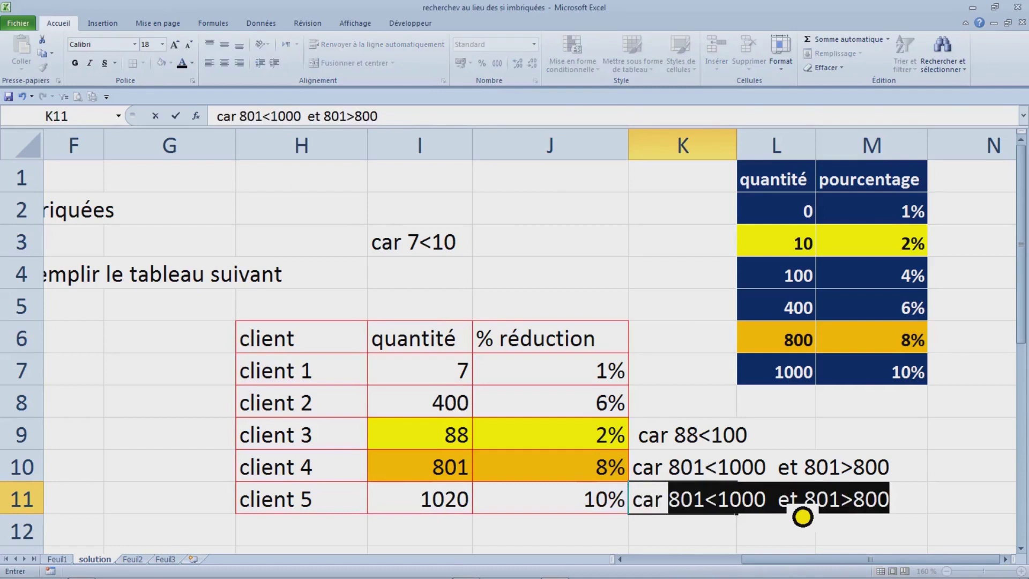
text(1020 >)
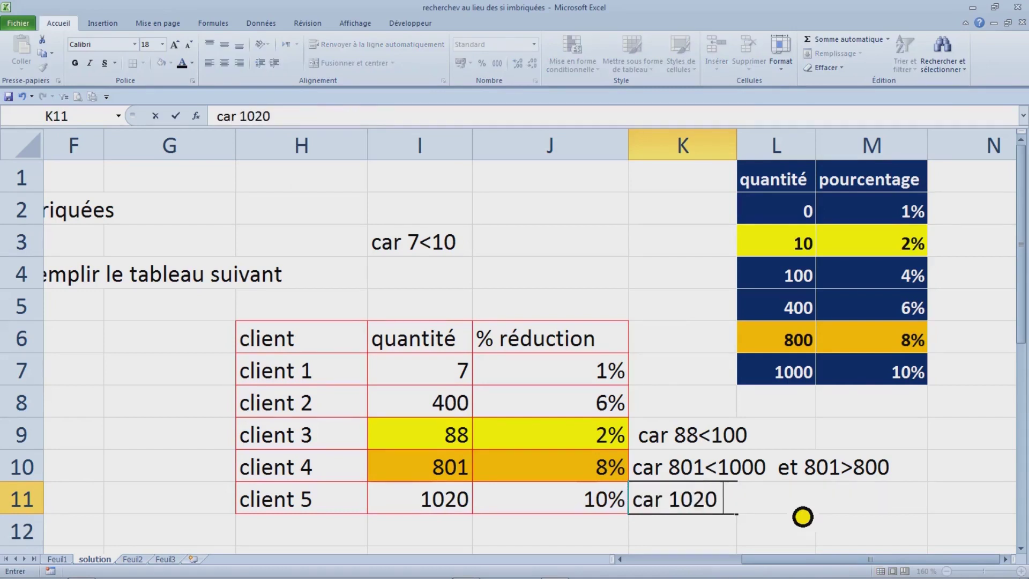
text(1000)
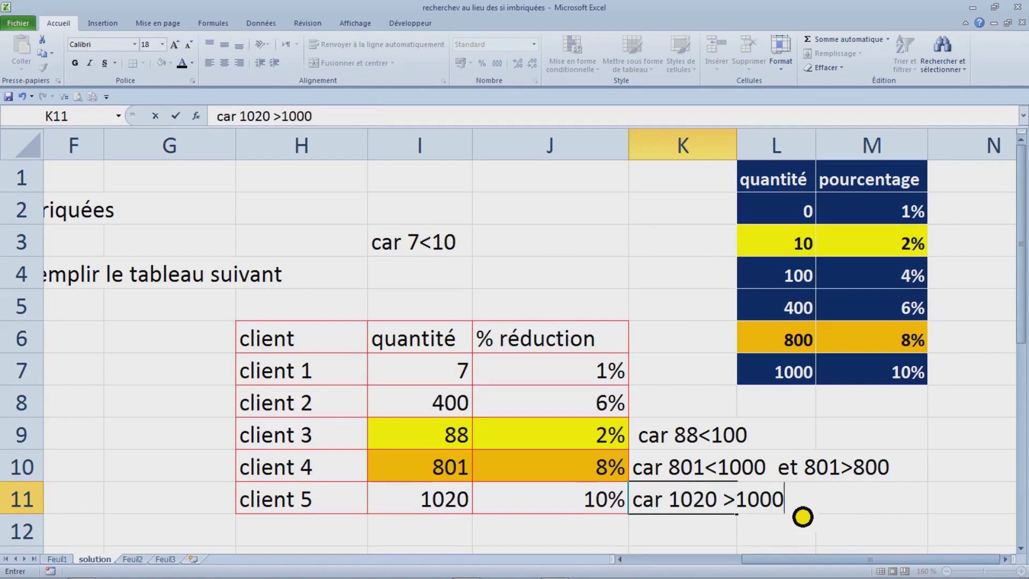
click(540, 527)
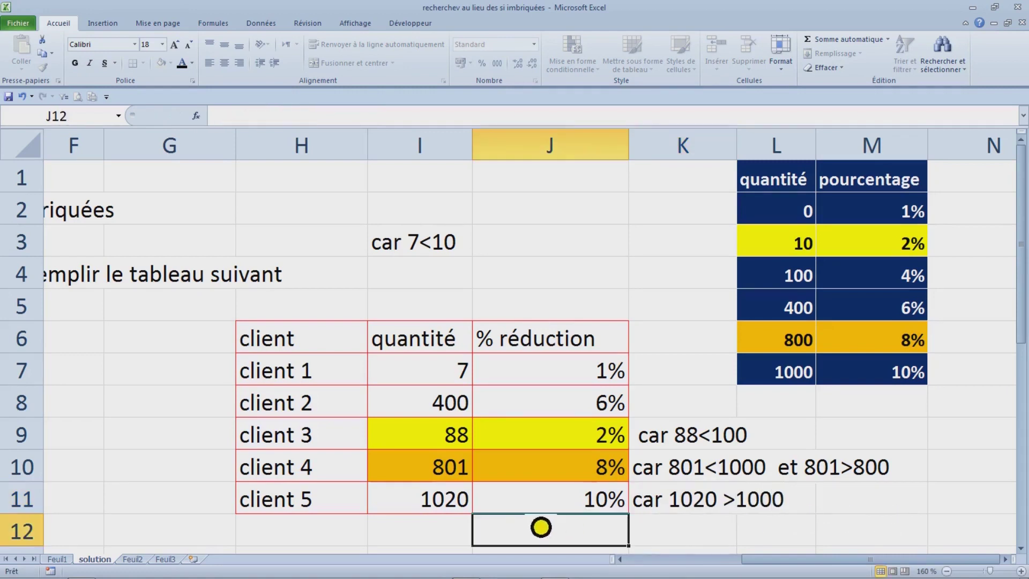
Extend client 5's reduction formula from J11 down to J12 for a test row
scroll(536, 523, down, 1)
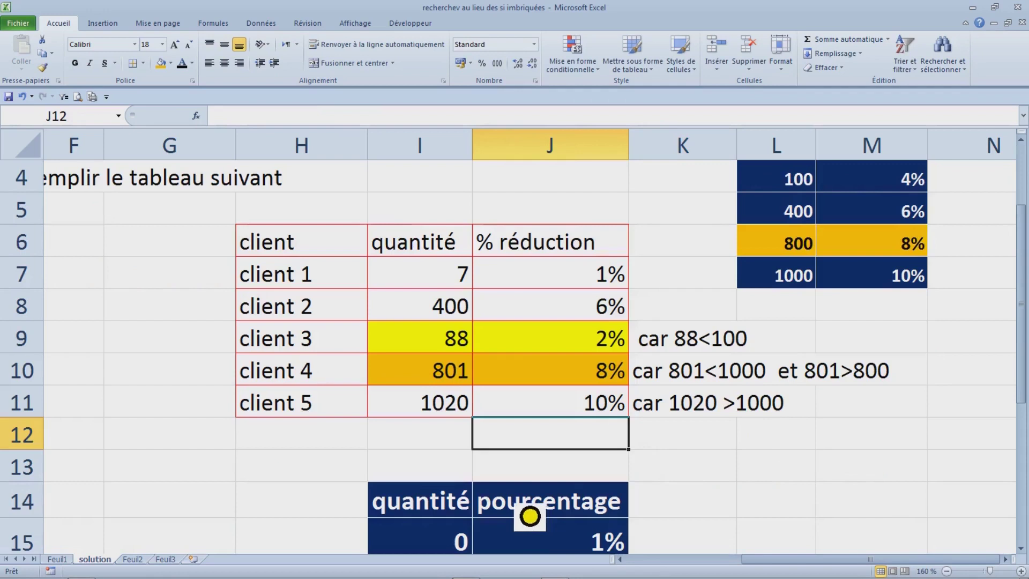
click(436, 447)
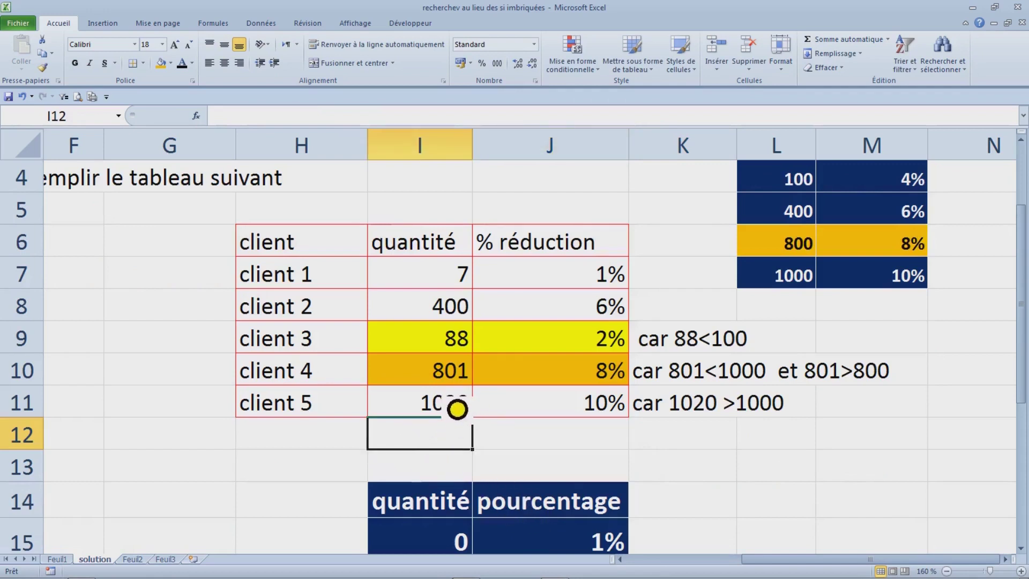
click(567, 413)
drag(645, 431, 645, 450)
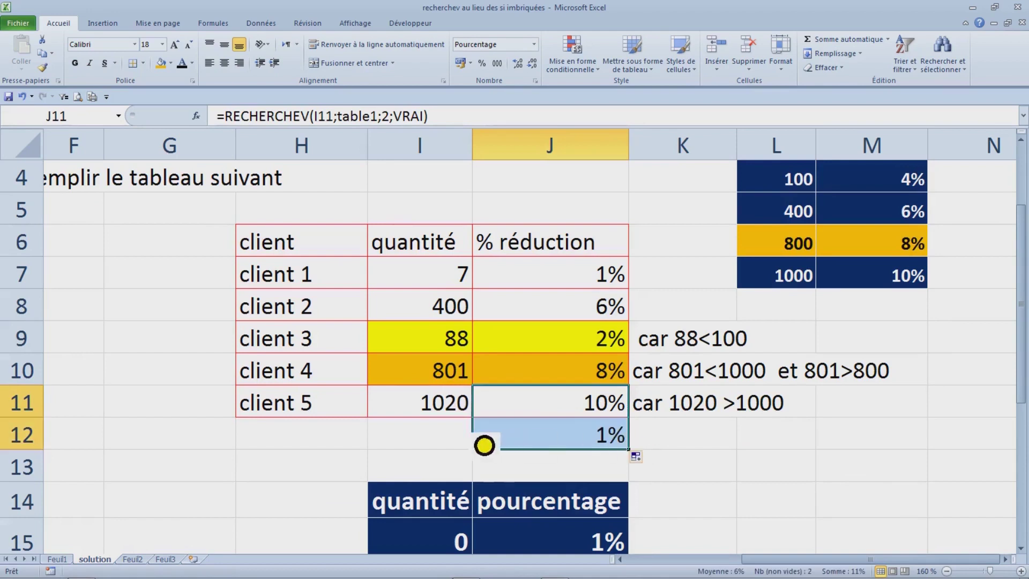
click(461, 446)
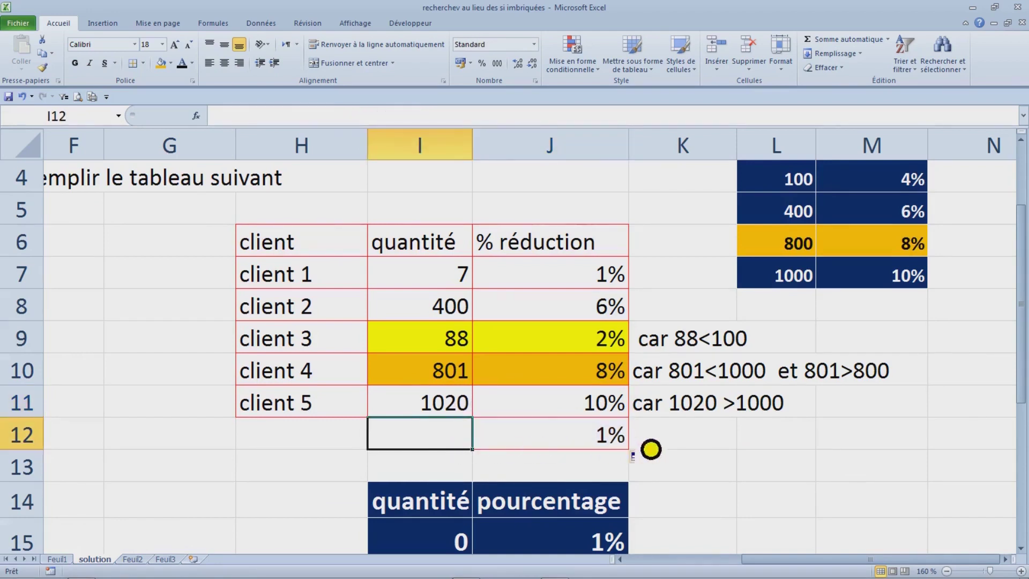
click(592, 445)
Enter the test quantity 100 in I12
click(454, 445)
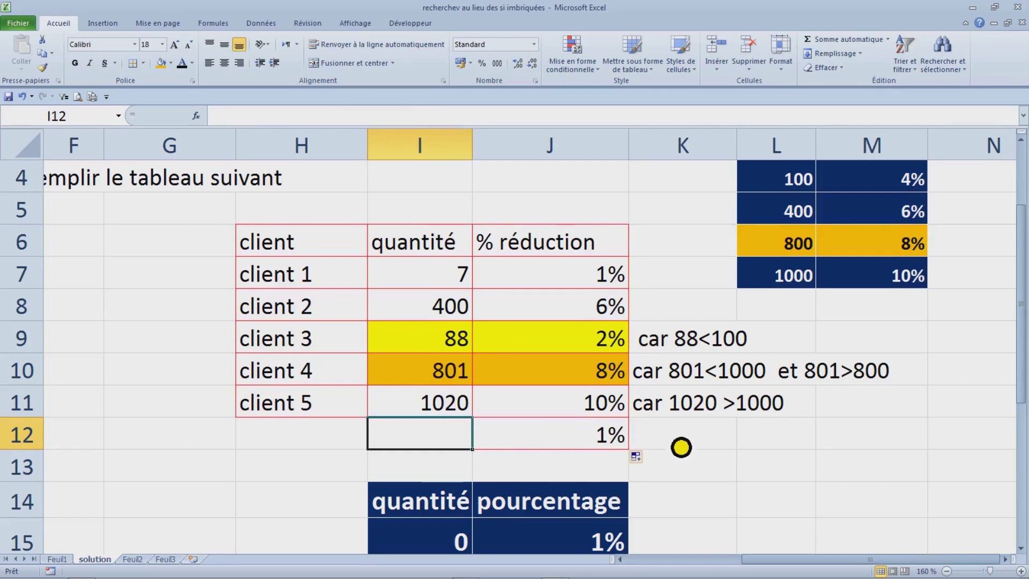
text(4)
key(BackSpace)
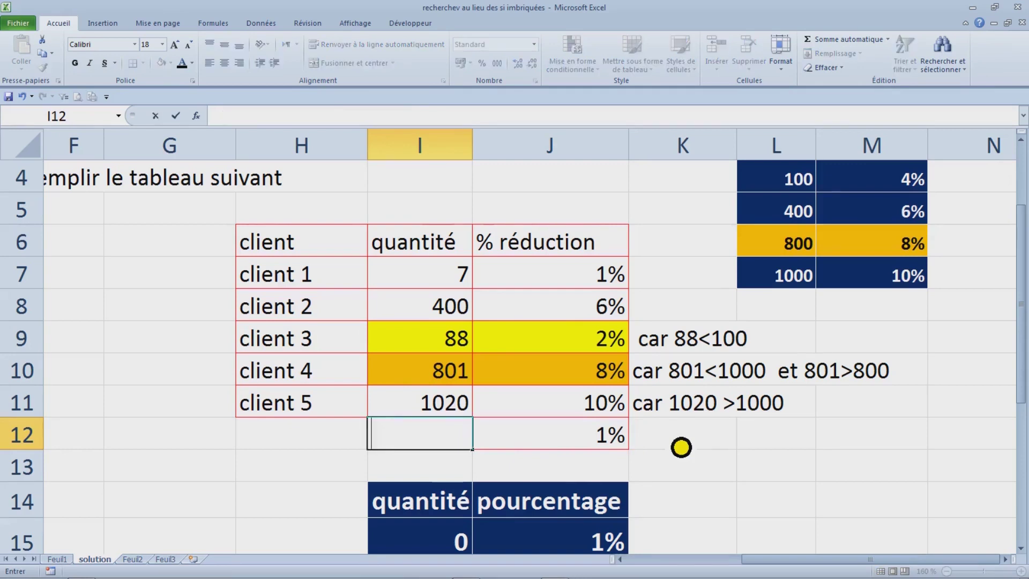
text(100)
key(Return)
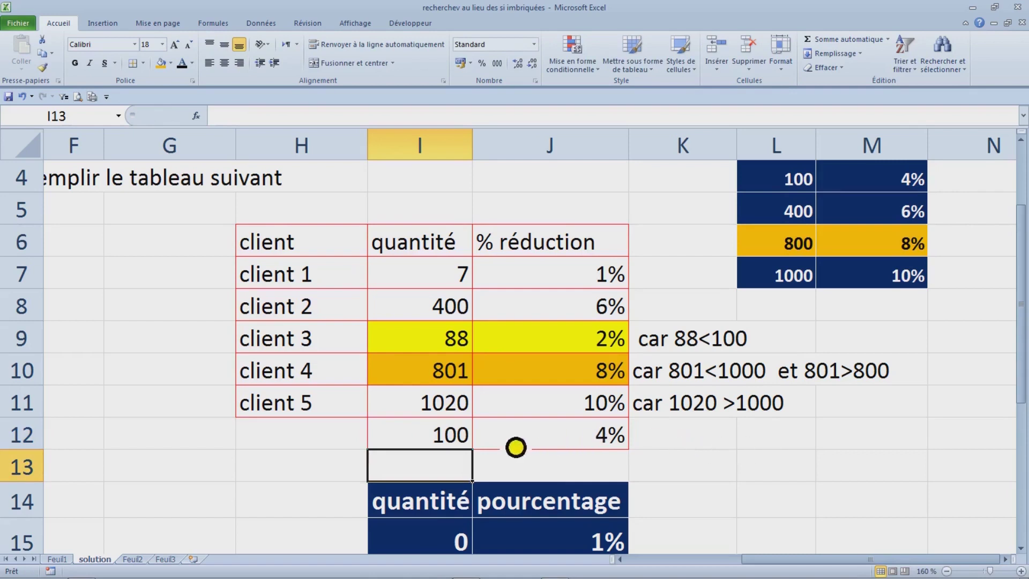
Clear the test quantity and reduction formula from I12:J12
drag(466, 445, 582, 447)
key(Delete)
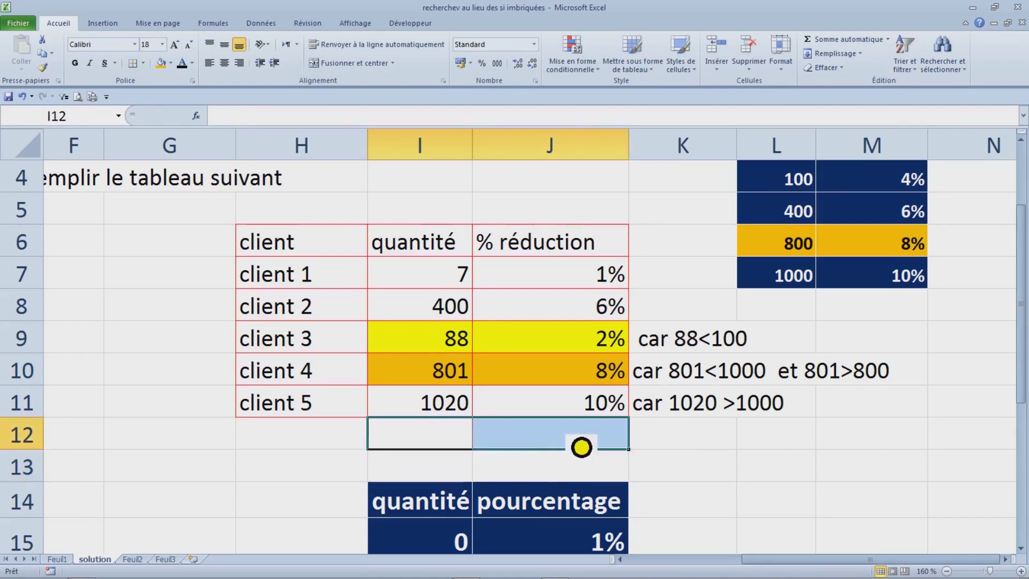
click(724, 450)
Open sheet Feuil2 and review the RECHERCHEV arguments image, focusing on the underlined ascending sort requirement
scroll(724, 453, up, 1)
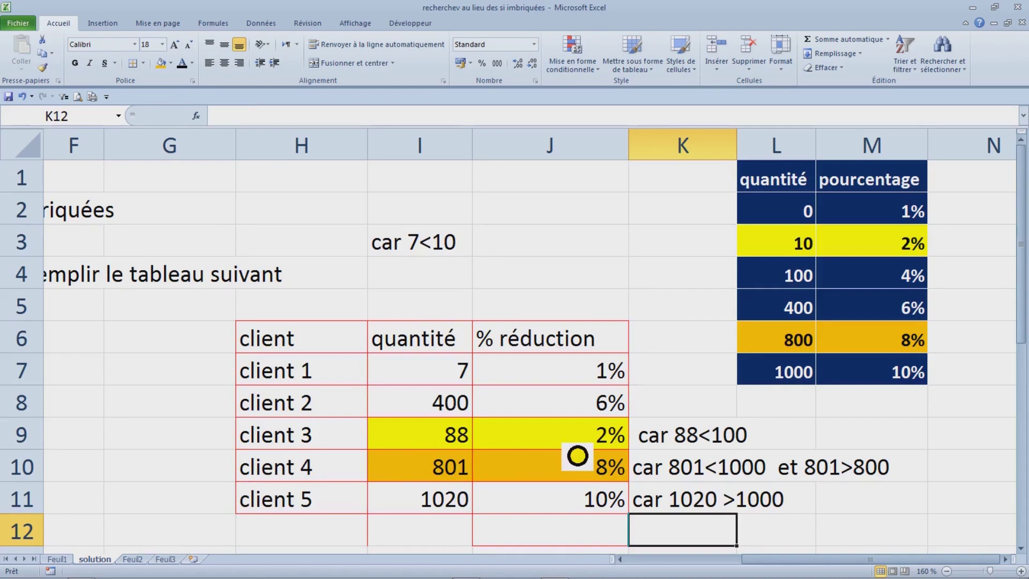
scroll(577, 456, down, 4)
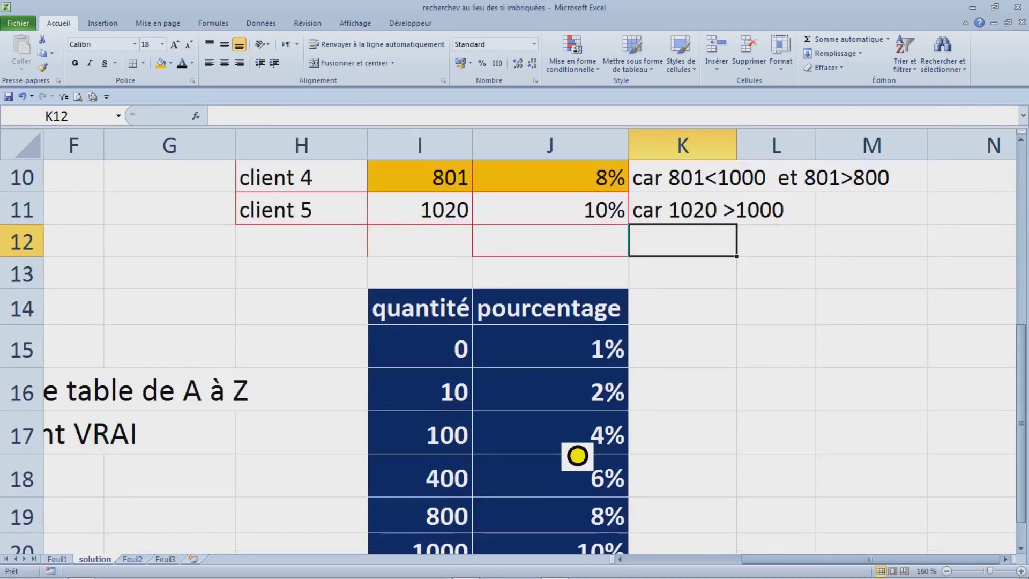
click(152, 560)
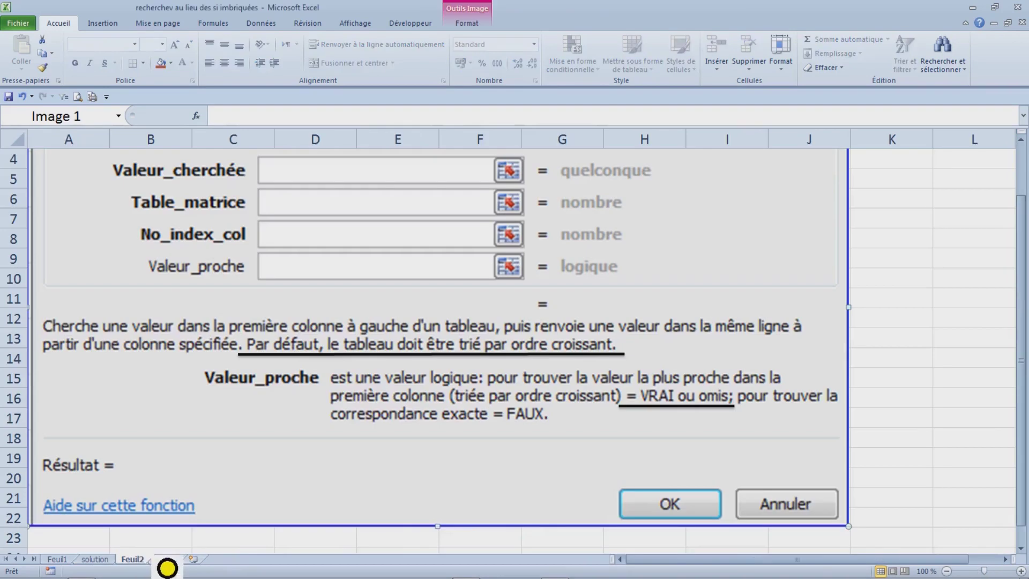
scroll(561, 490, up, 1)
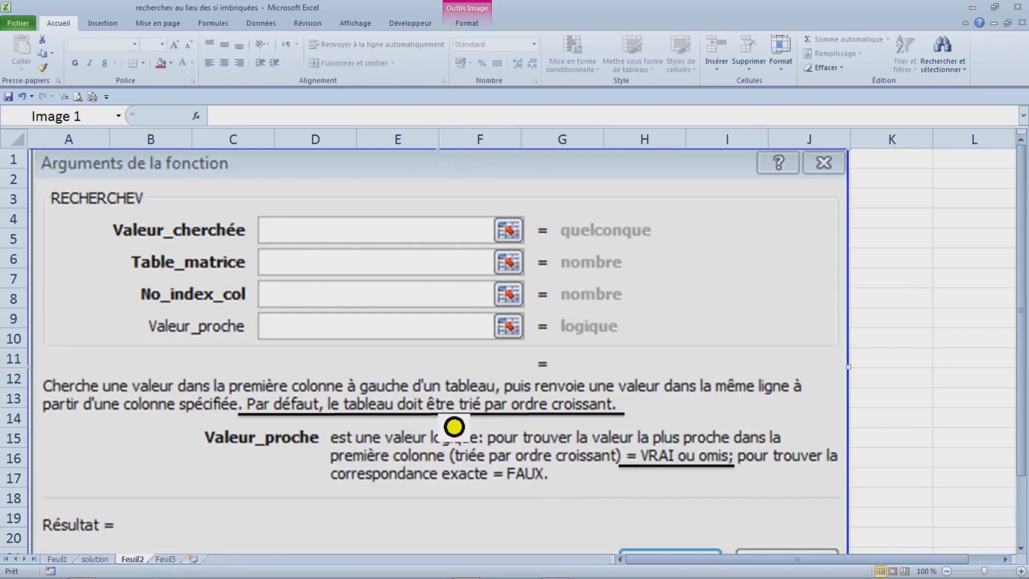
click(453, 415)
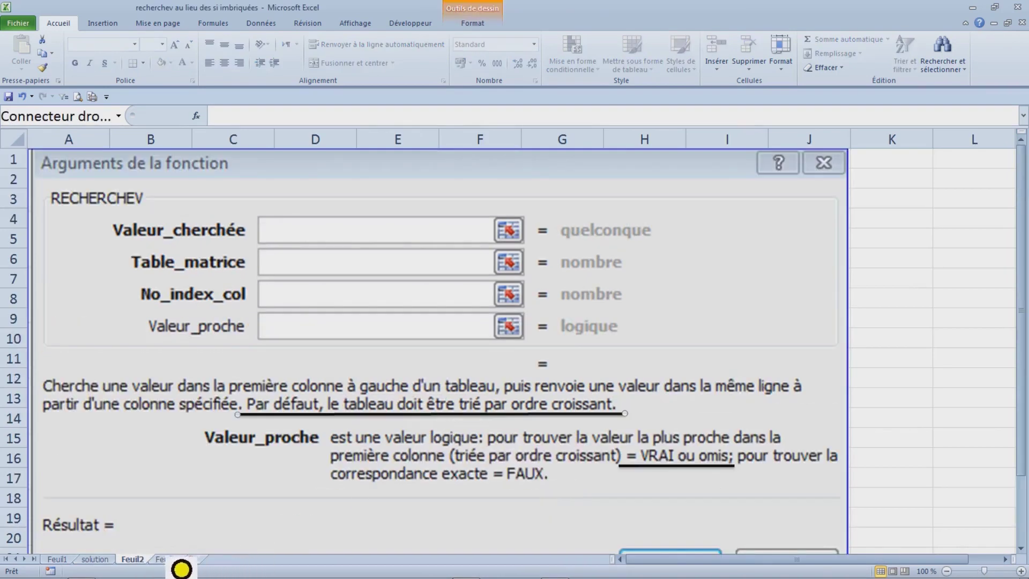